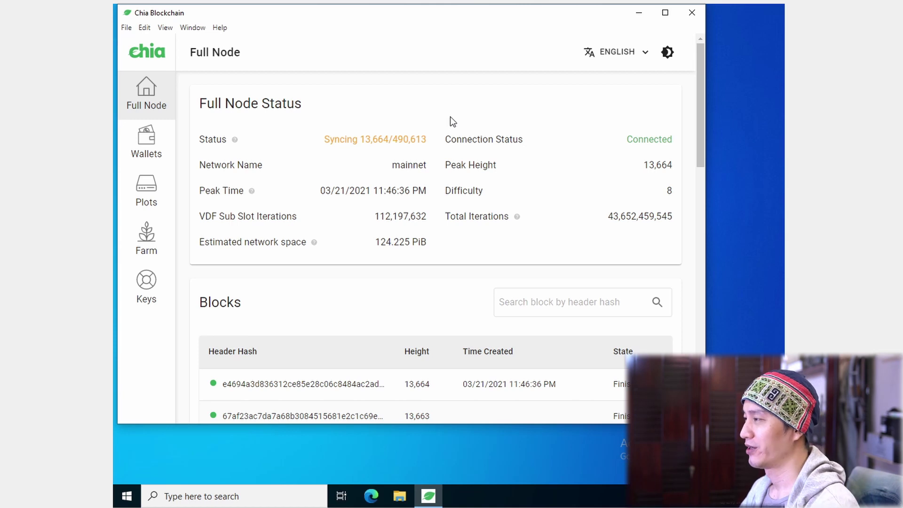
- Compare the full node's sync status with the wallet's sync status and height
double_click(394, 140)
triple_click(394, 139)
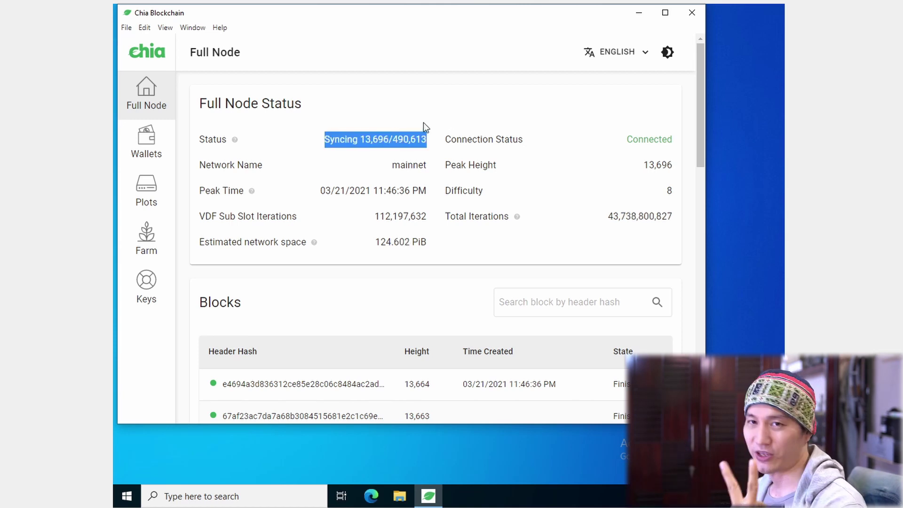
left_click(423, 122)
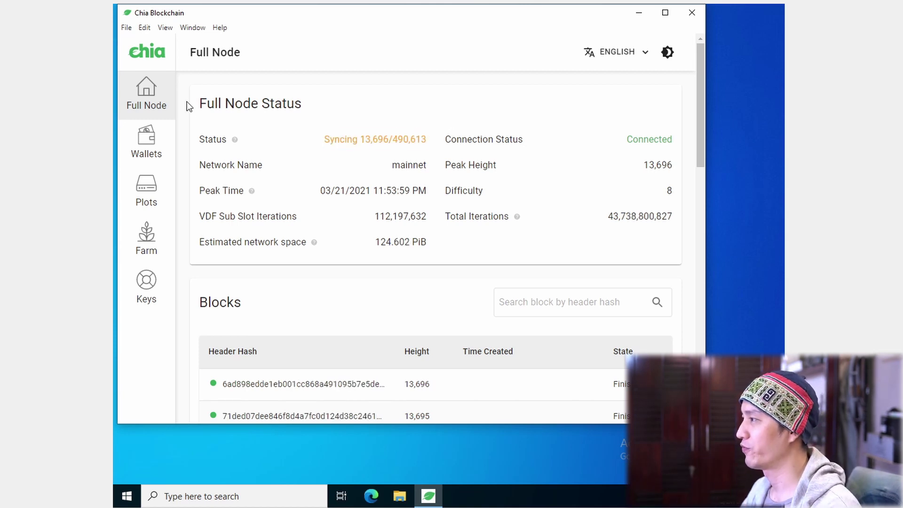
left_click(147, 149)
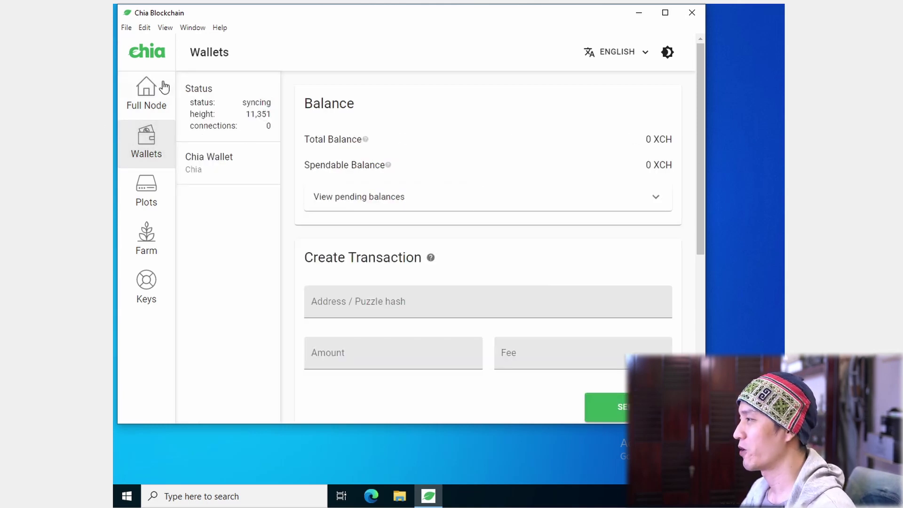
left_click(167, 86)
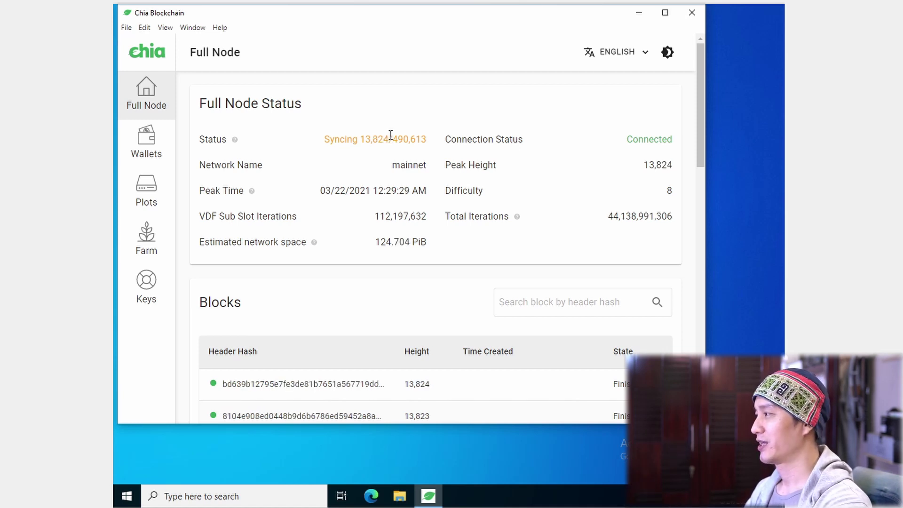
triple_click(385, 140)
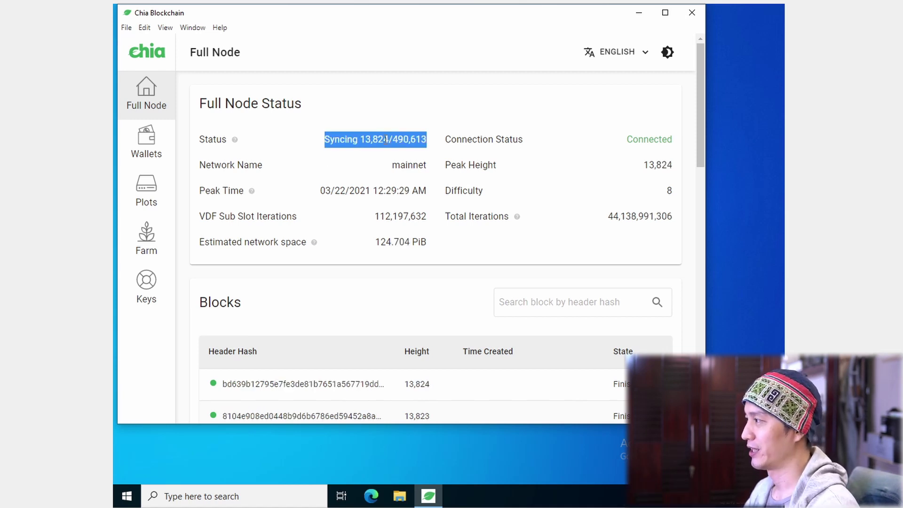
left_click(157, 150)
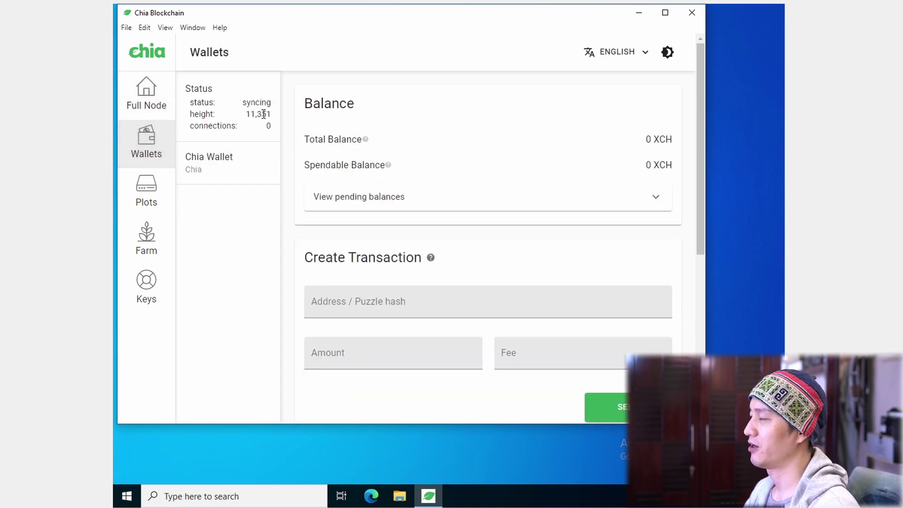
left_click(146, 90)
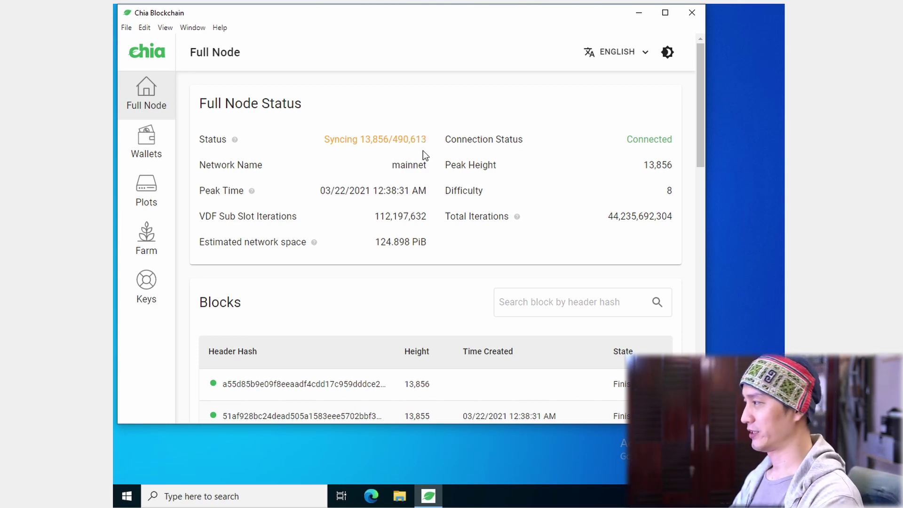
- Switch to File Explorer and open .chia\mainnet\db in the user's profile folder on drive C to review its database files
left_click(399, 495)
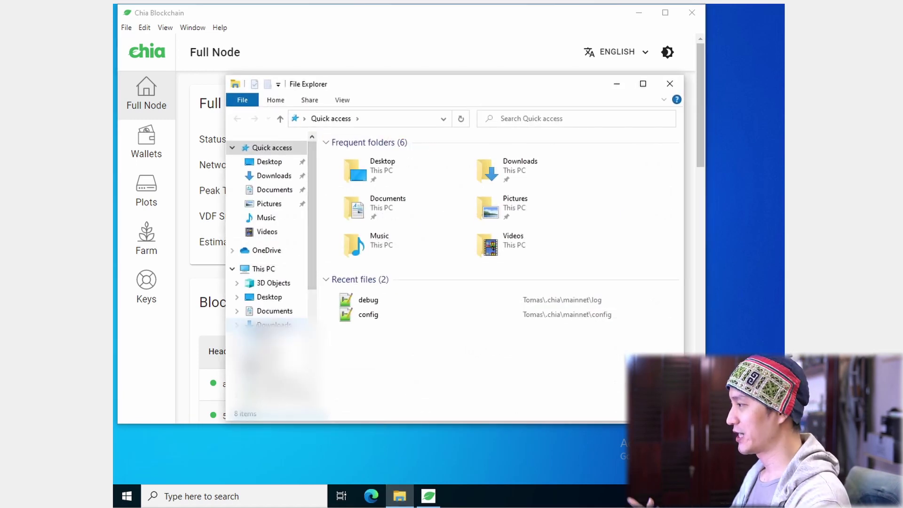
scroll(263, 282, "down", 2)
left_click(238, 316)
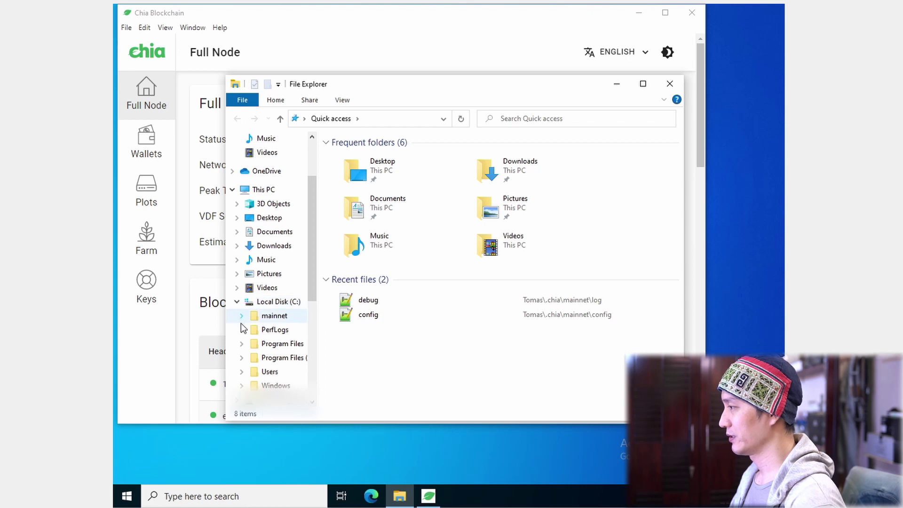
left_click(242, 372)
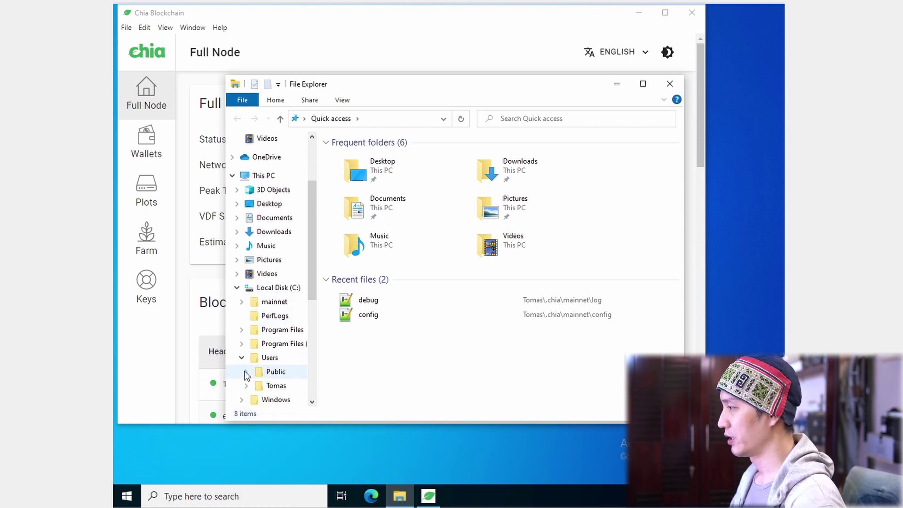
left_click(246, 386)
left_click(251, 208)
left_click(256, 222)
left_click(280, 251)
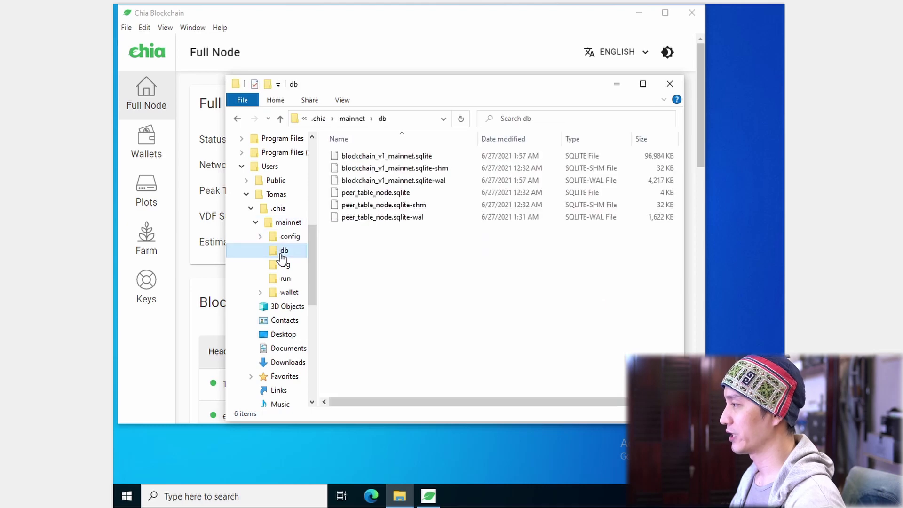
left_click(321, 253)
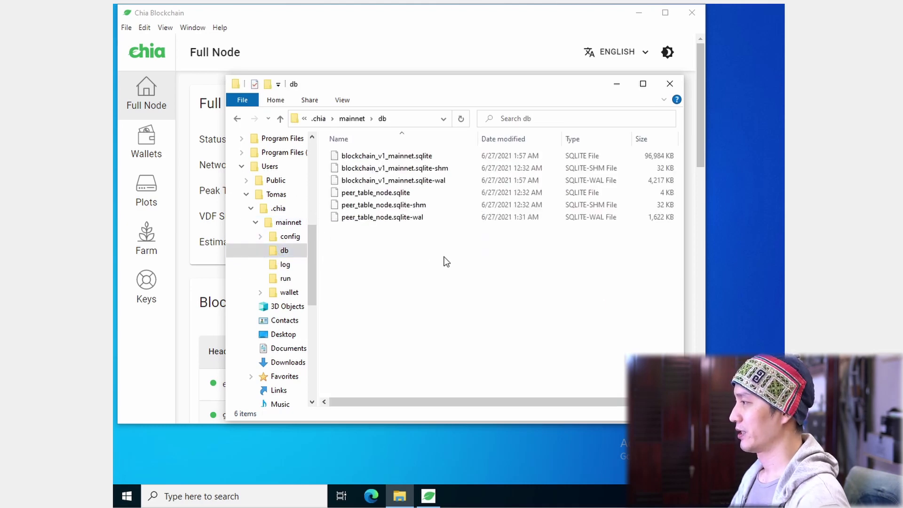
left_click_drag(440, 254, 362, 159)
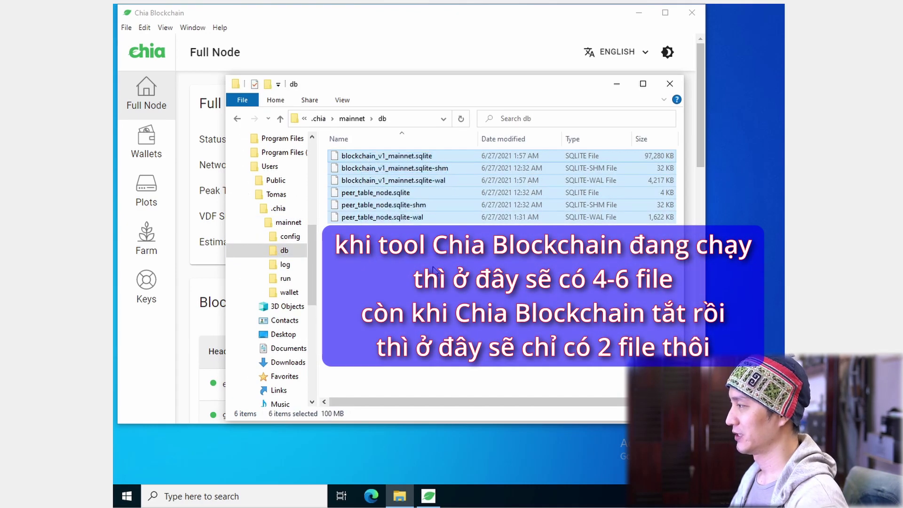
left_click(338, 275)
- Open the wallet\db folder under .chia\mainnet and review its wallet database files
left_click(261, 292)
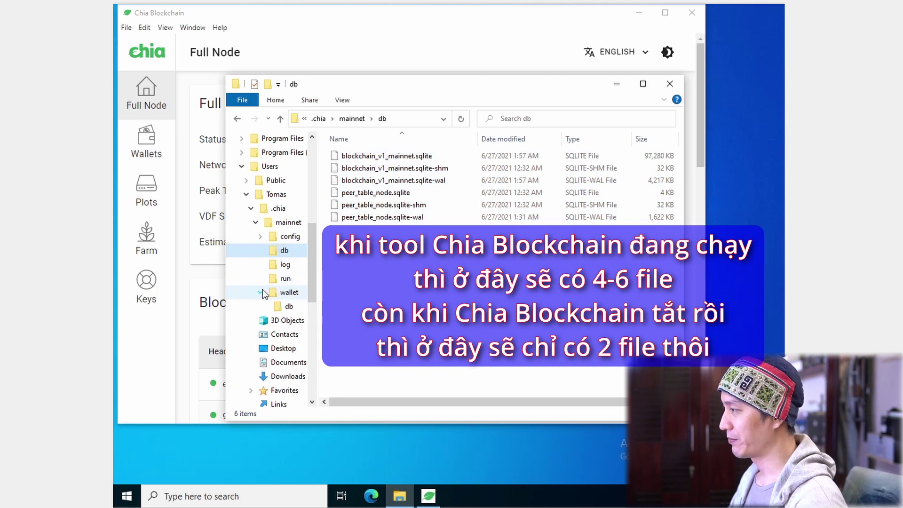
left_click(288, 306)
left_click_drag(416, 254, 364, 153)
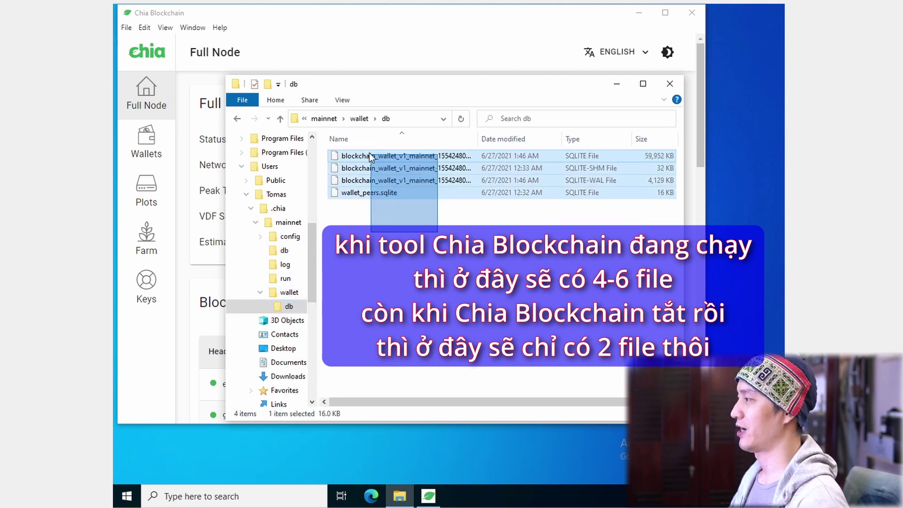
left_click(417, 254)
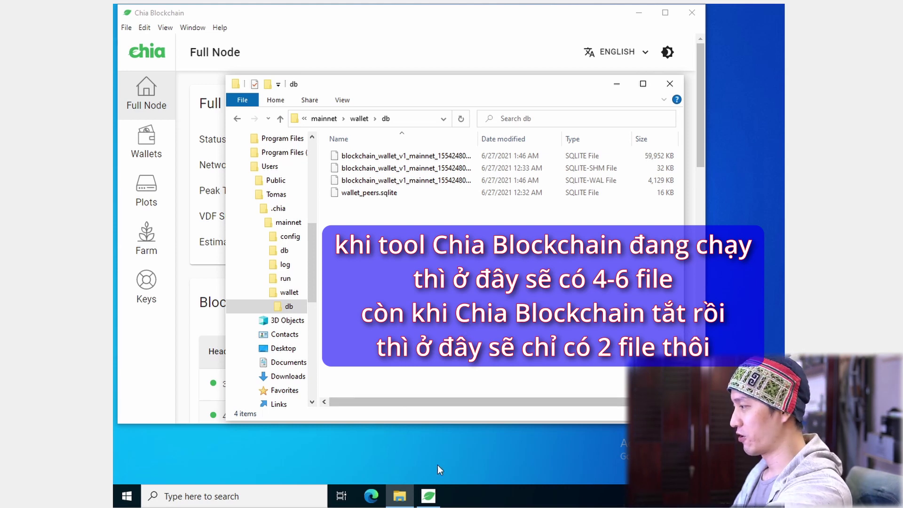
- Switch back to Chia Blockchain and quit it, confirming that plotting and farming may stop
left_click(435, 499)
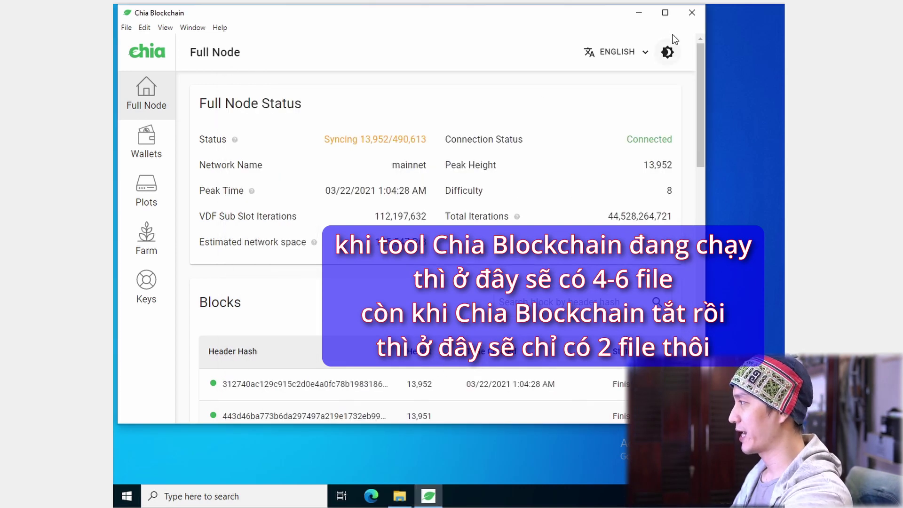
left_click(687, 16)
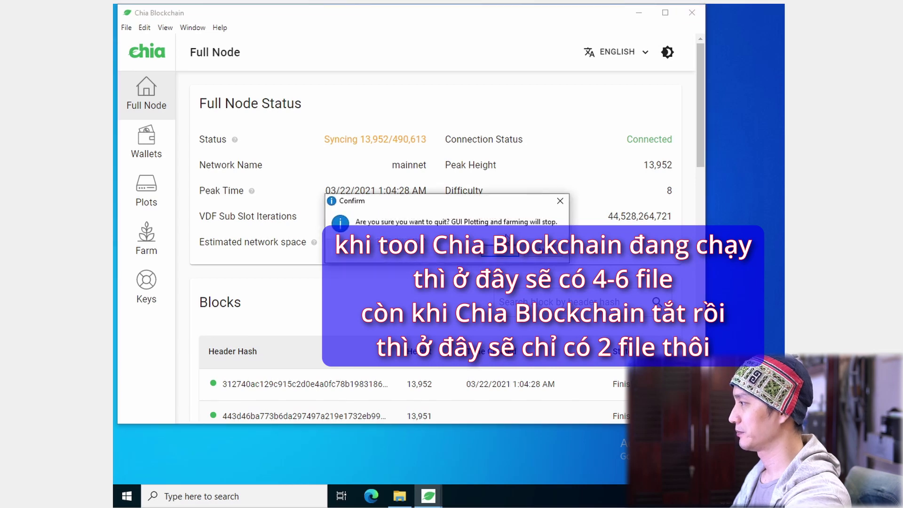
left_click(504, 254)
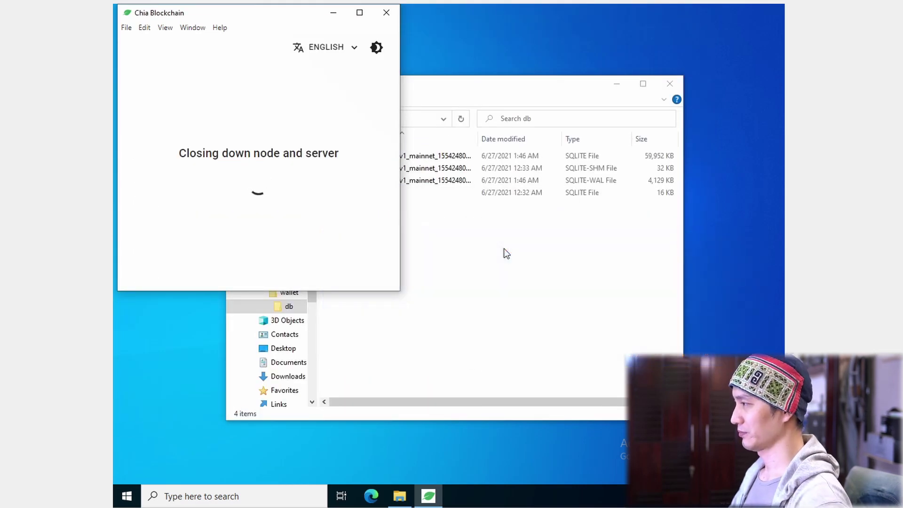
- Return to File Explorer and check which database files remain in wallet\db and db under .chia\mainnet
left_click(504, 249)
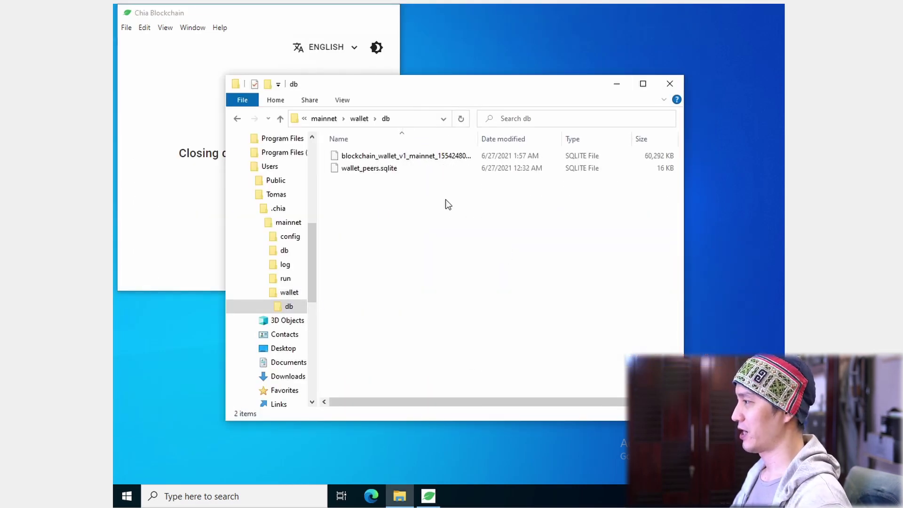
left_click(284, 250)
left_click(459, 247)
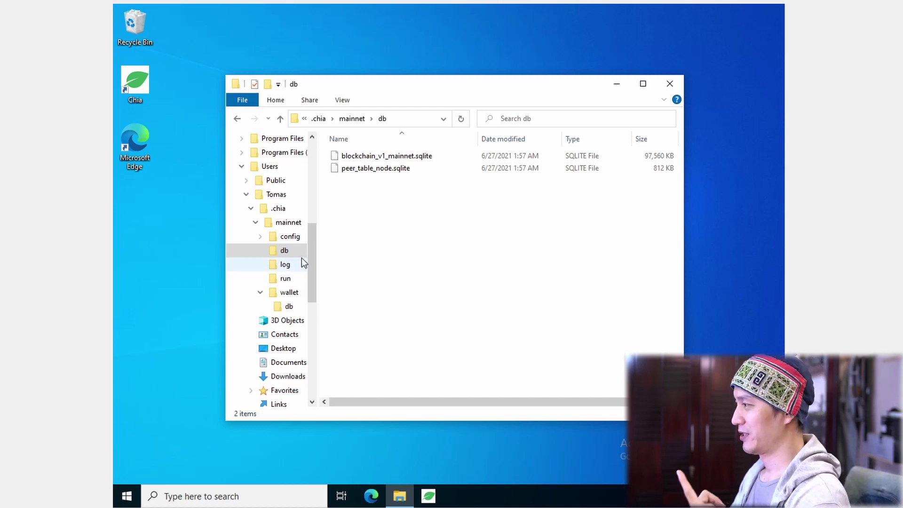
scroll(298, 258, "up", 2)
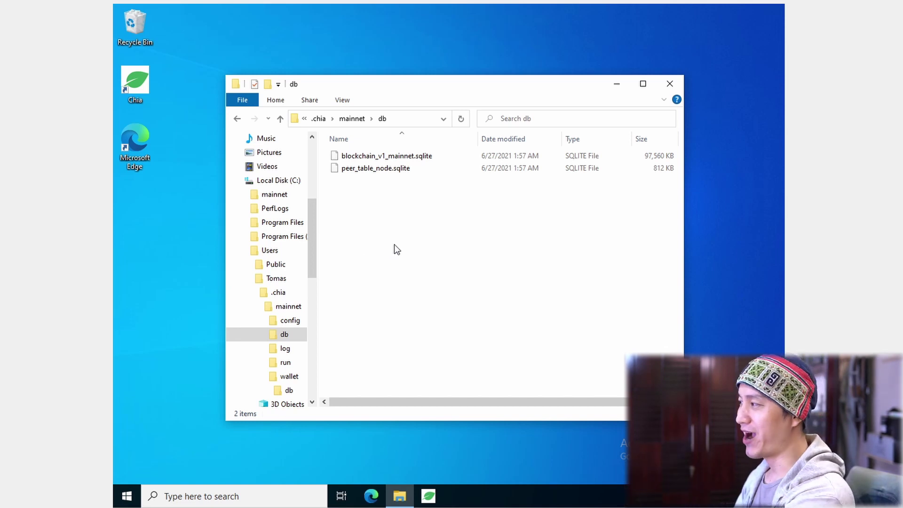
left_click_drag(391, 254, 355, 152)
left_click(410, 209)
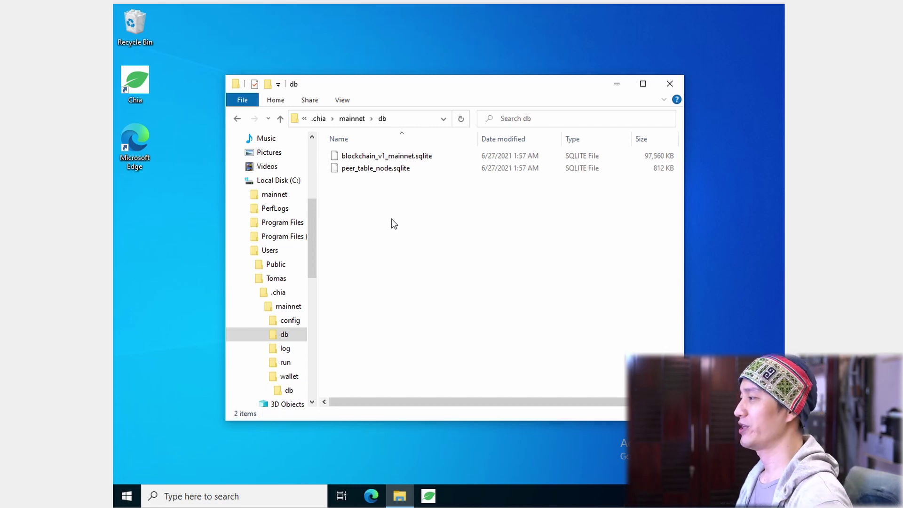
- Copy blockchain_v1_mainnet.sqlite and peer_table_node.sqlite from C:\mainnet\db into the user's .chia\mainnet\db folder, replacing the existing files
left_click(289, 197)
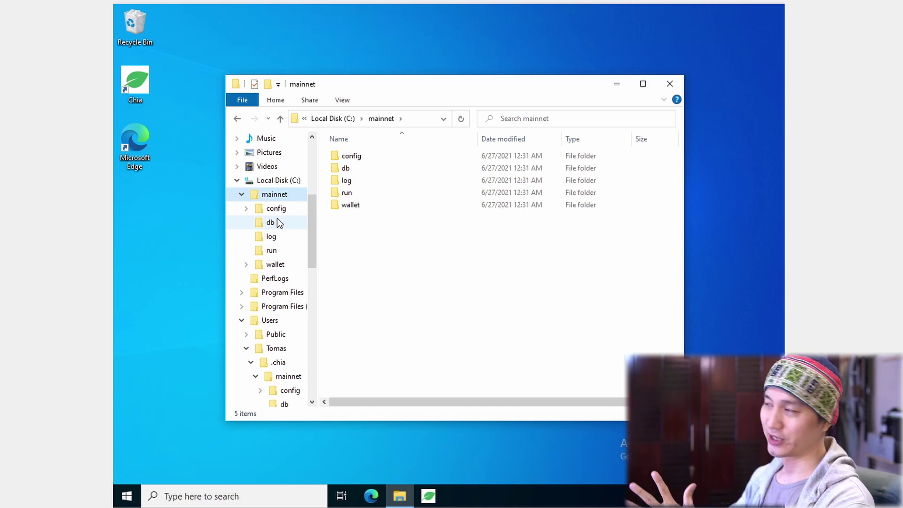
left_click(276, 223)
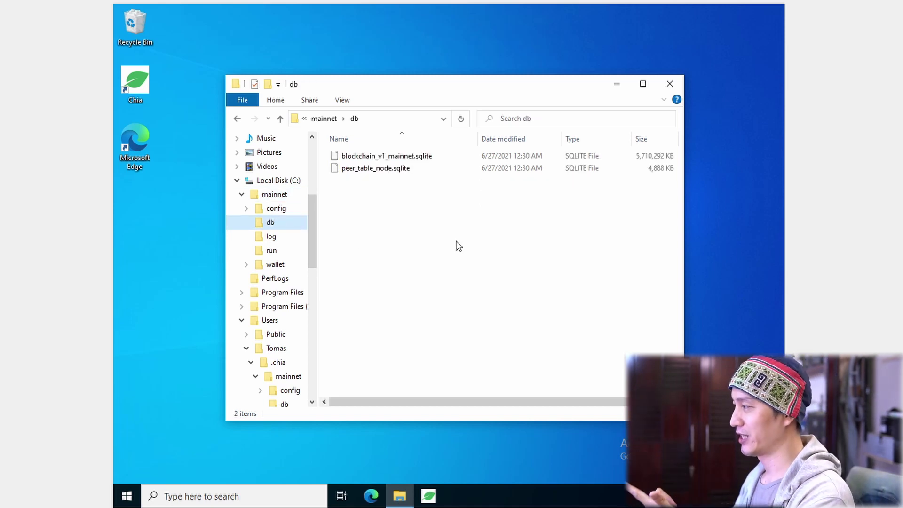
left_click_drag(428, 222, 434, 252)
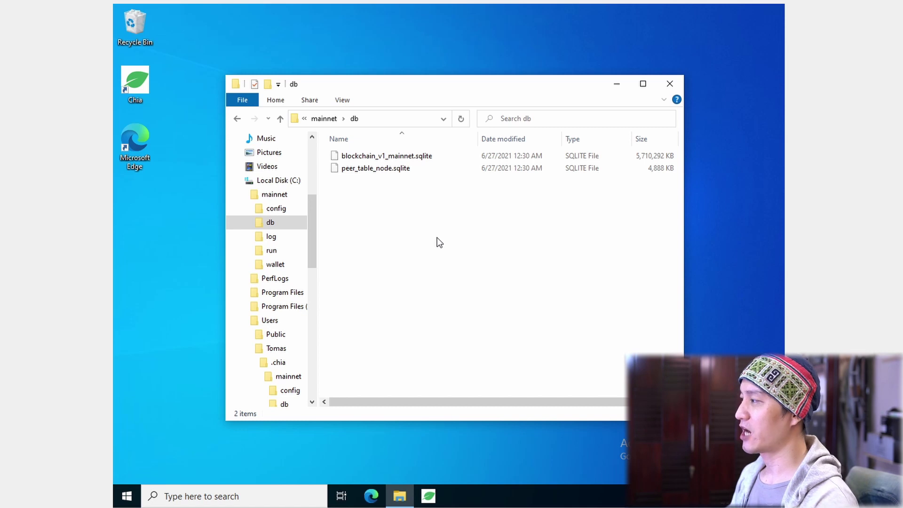
left_click_drag(426, 228, 370, 159)
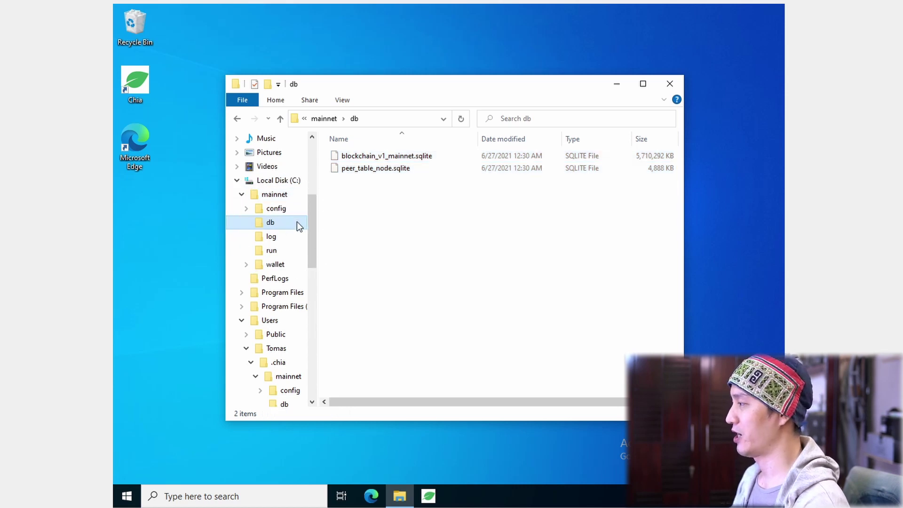
left_click_drag(459, 221, 382, 144)
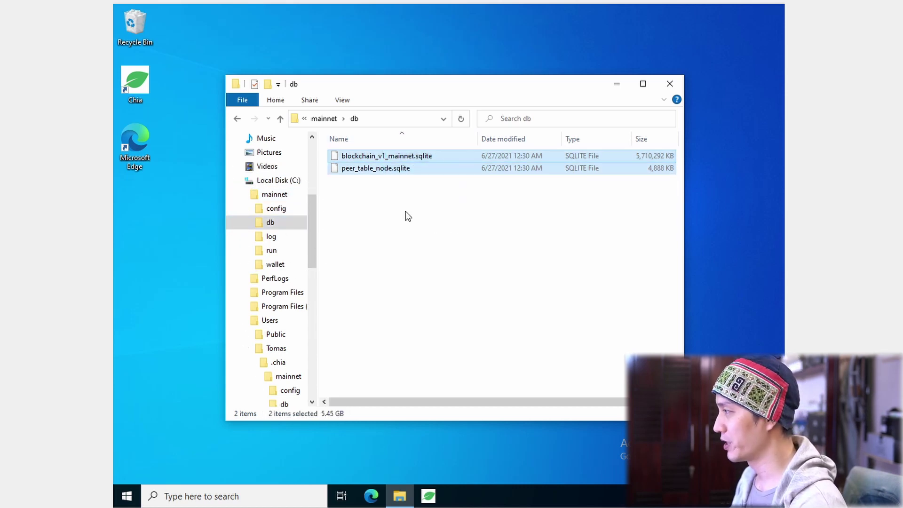
scroll(298, 308, "down", 3)
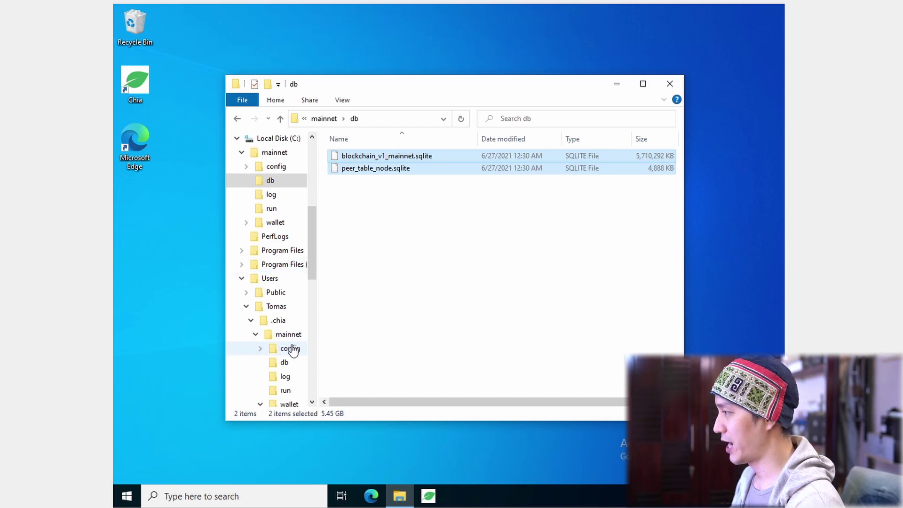
left_click(284, 362)
key("ctrl+v")
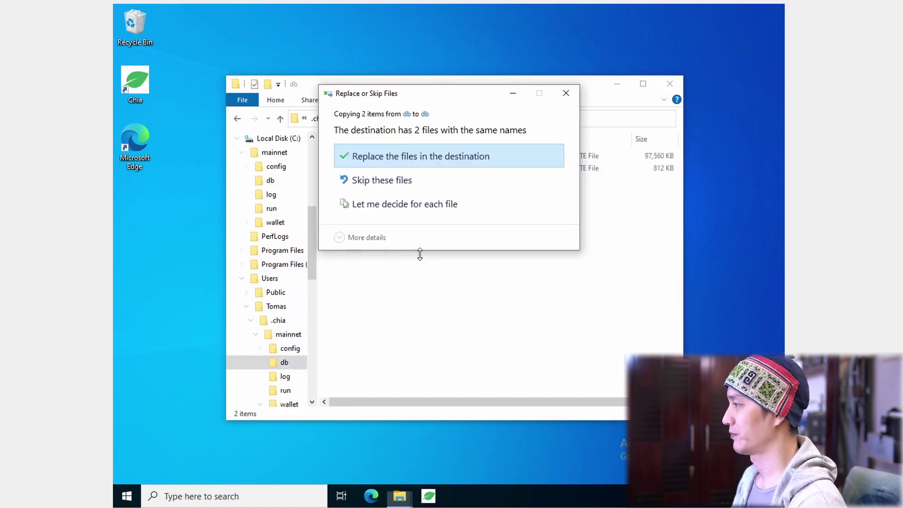
left_click(424, 153)
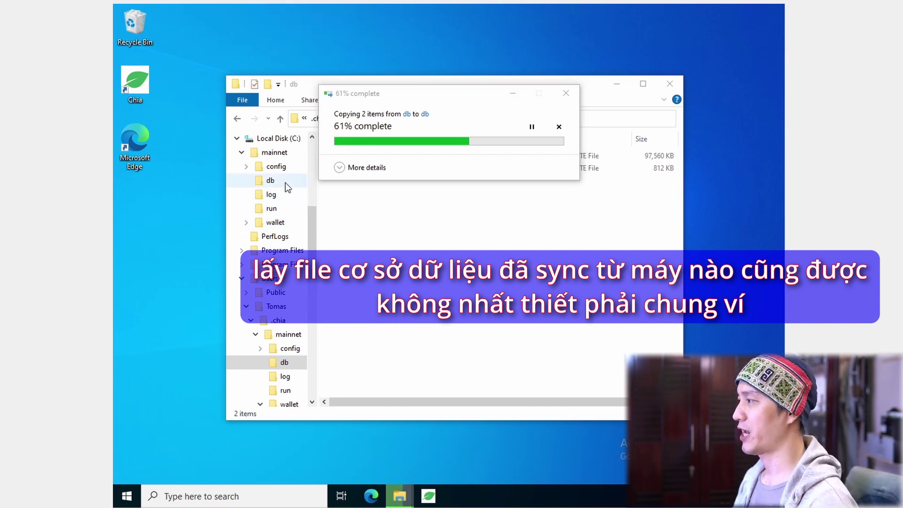
- Copy the wallet blockchain database and wallet_peers.sqlite from C:\mainnet\wallet\db into the user's .chia\mainnet\wallet\db folder, replacing the existing files
left_click(285, 182)
left_click(272, 223)
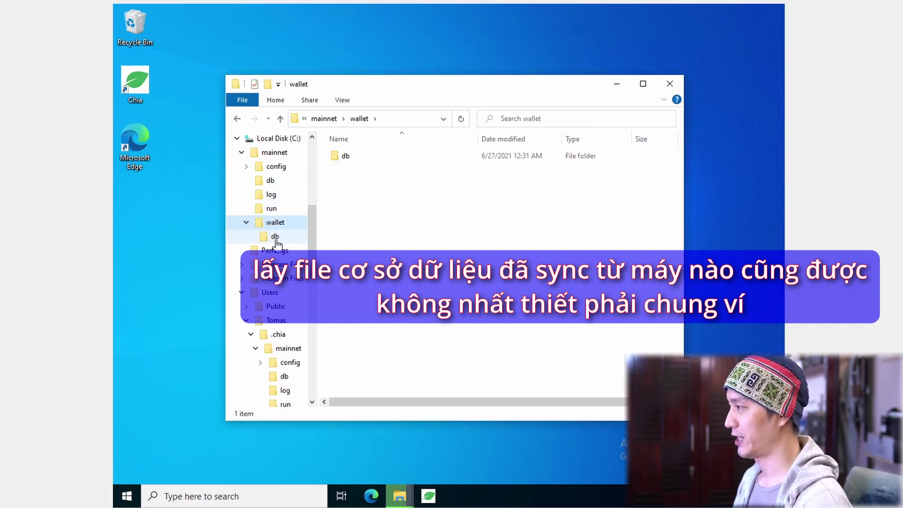
left_click(275, 236)
left_click_drag(443, 239, 365, 155)
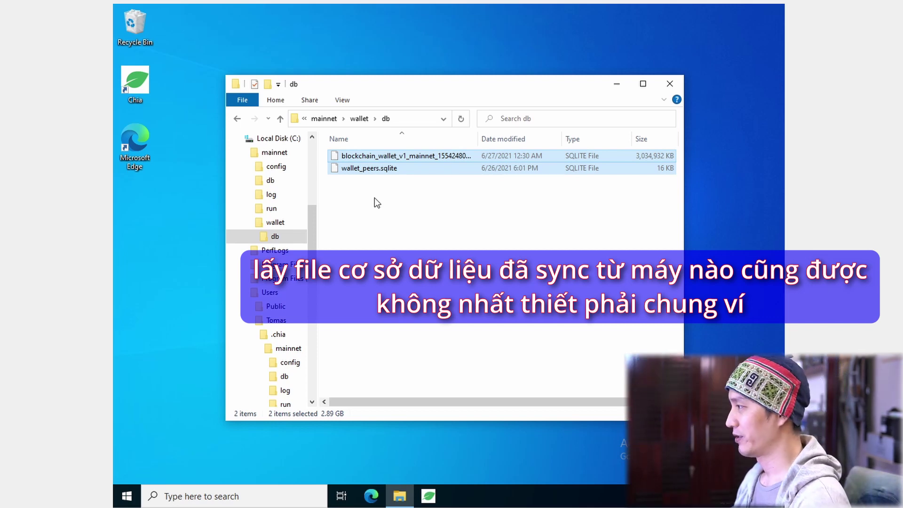
scroll(282, 301, "down", 2)
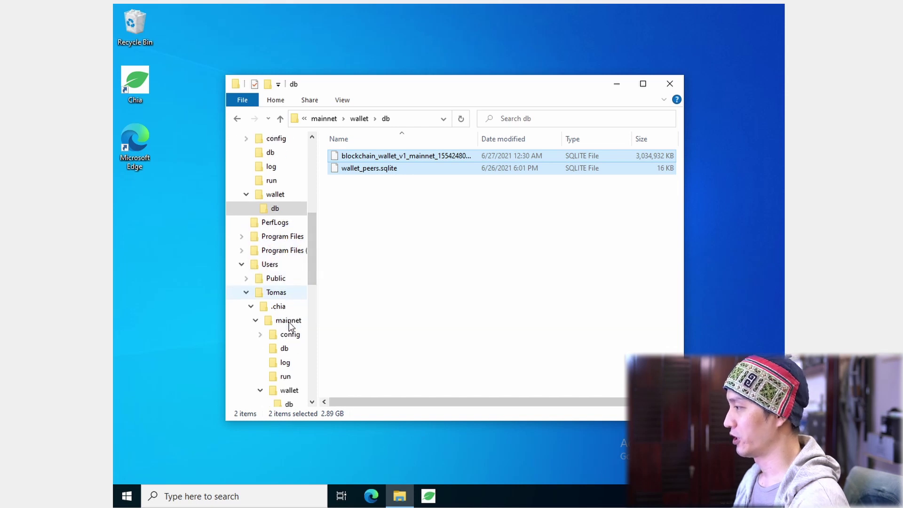
left_click(283, 376)
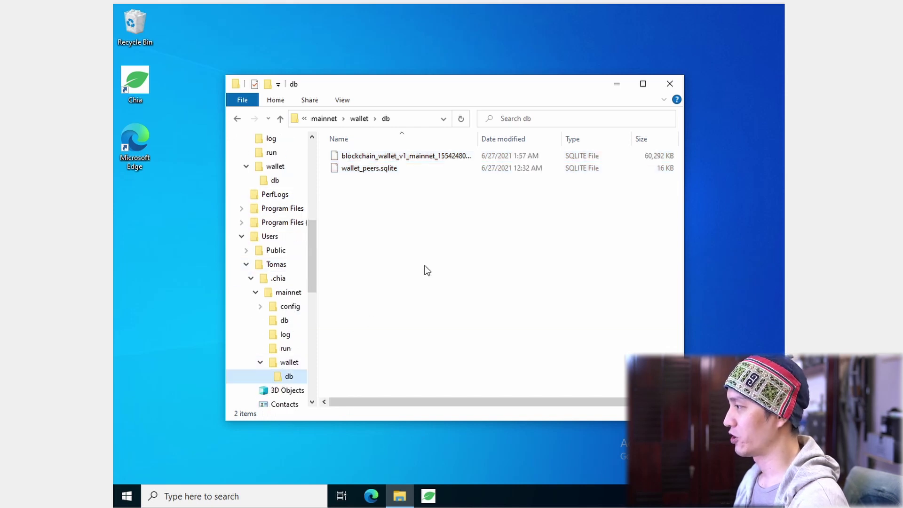
right_click(428, 235)
left_click(459, 314)
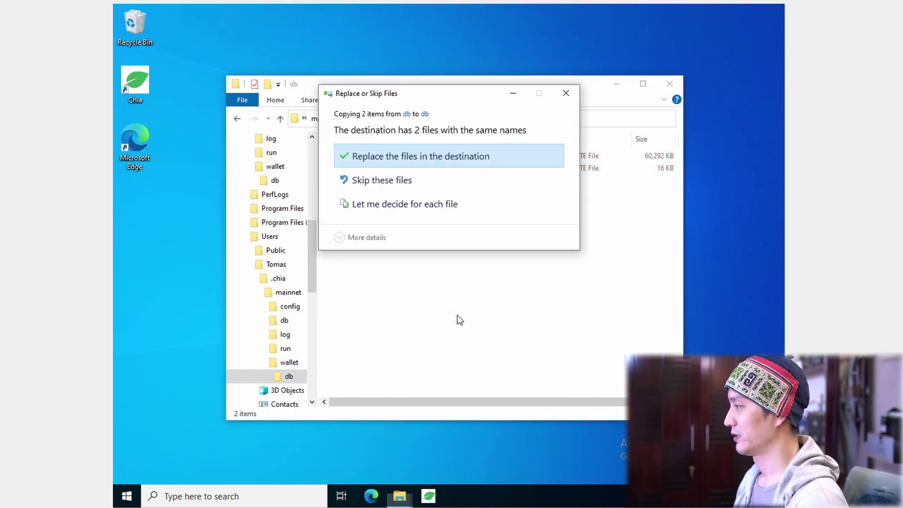
left_click(455, 158)
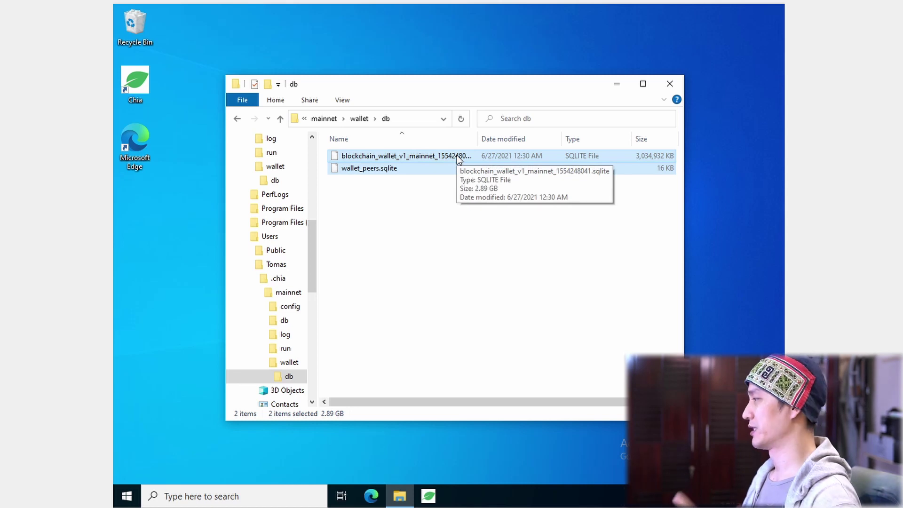
left_click(392, 215)
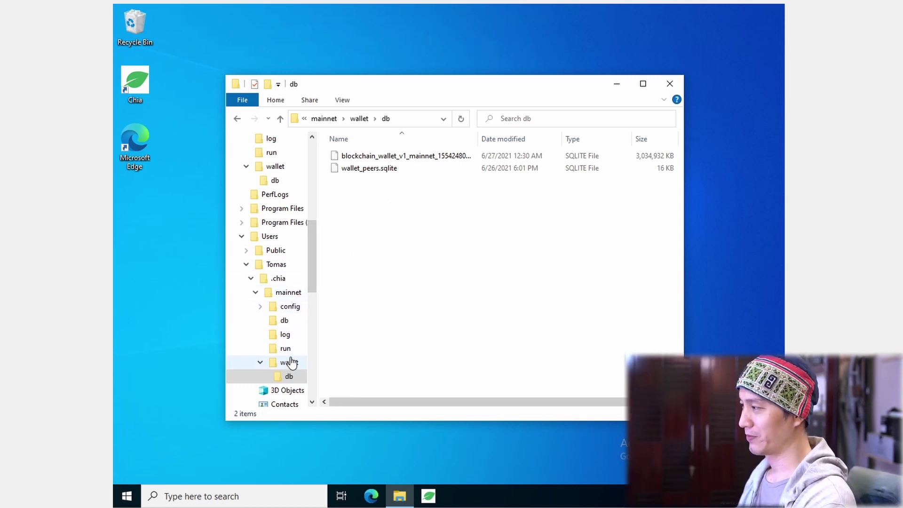
- Browse from Users into .chia\mainnet and check the replaced database files in its db and wallet\db folders
left_click(270, 236)
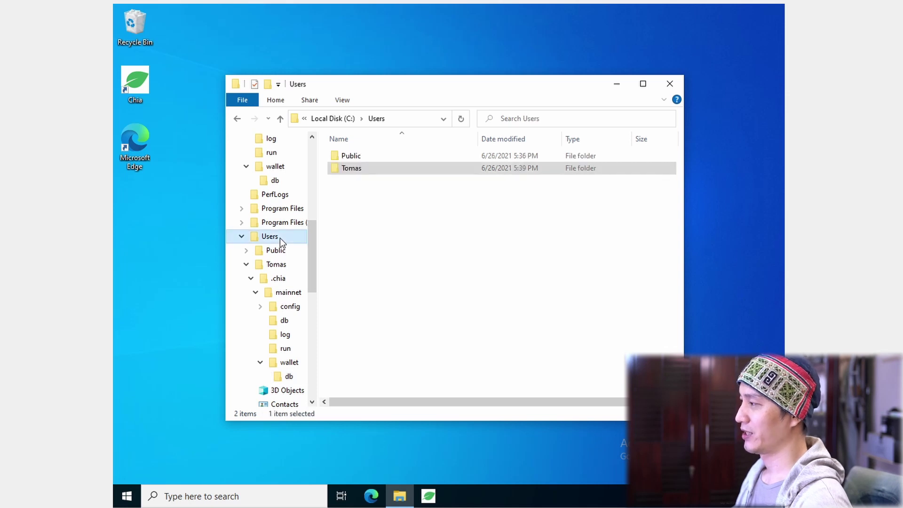
left_click(277, 263)
double_click(366, 157)
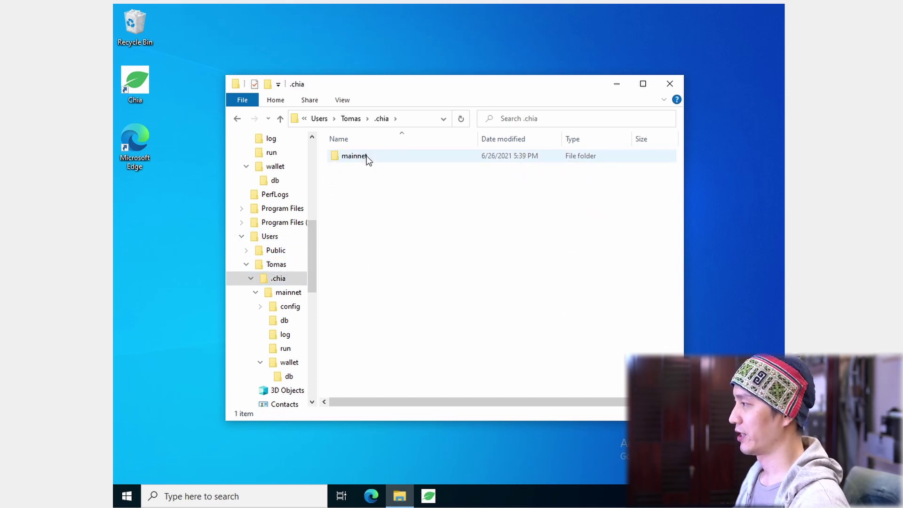
double_click(366, 156)
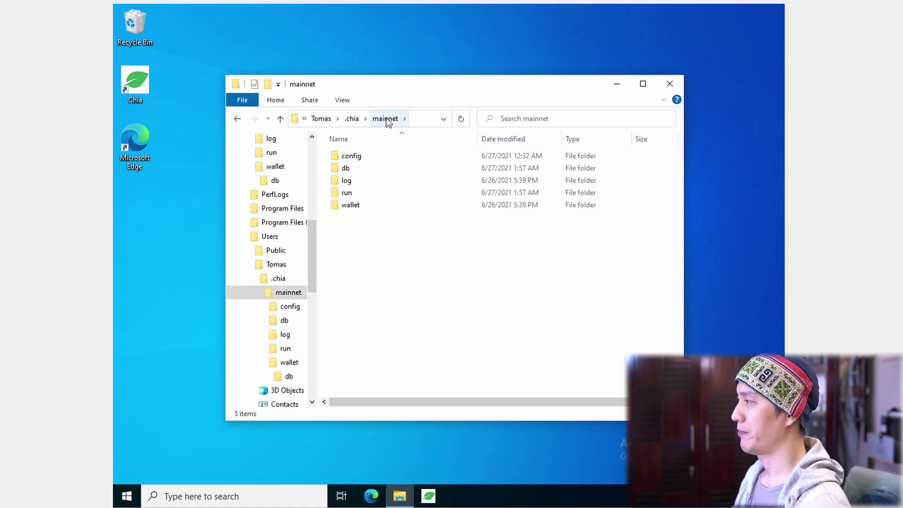
double_click(367, 167)
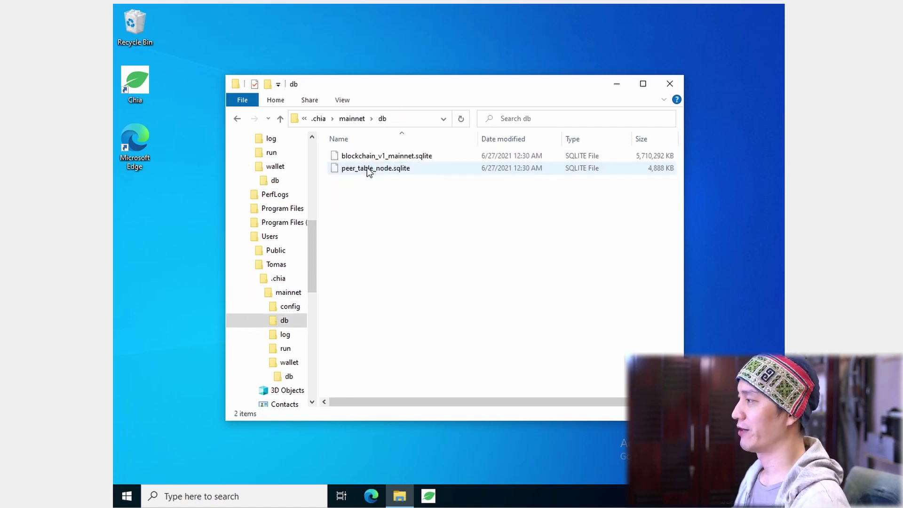
left_click(352, 118)
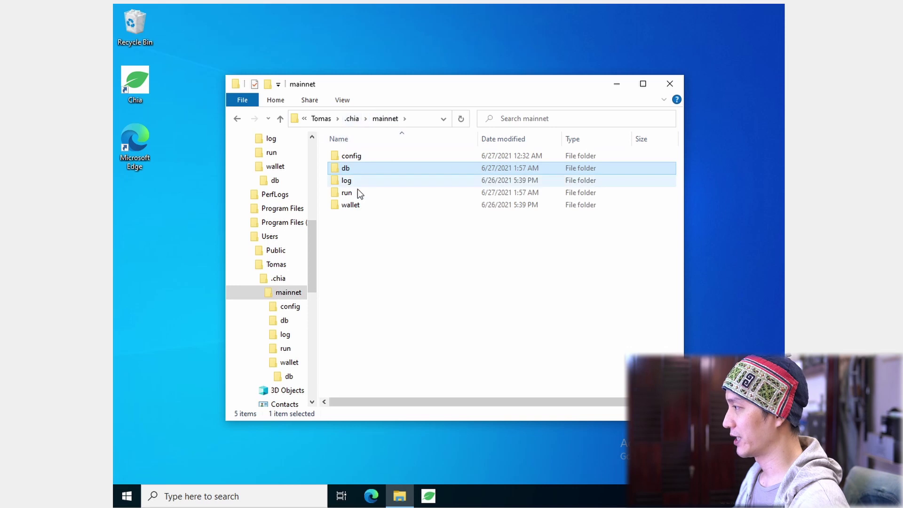
double_click(355, 206)
double_click(354, 156)
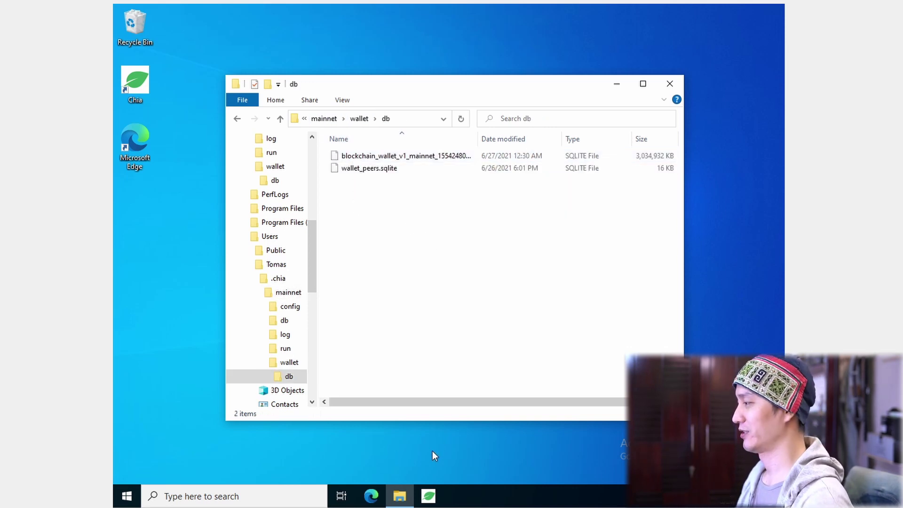
- Launch Chia Blockchain, open the saved wallet key, and look over the Full Node status and block list
left_click(430, 497)
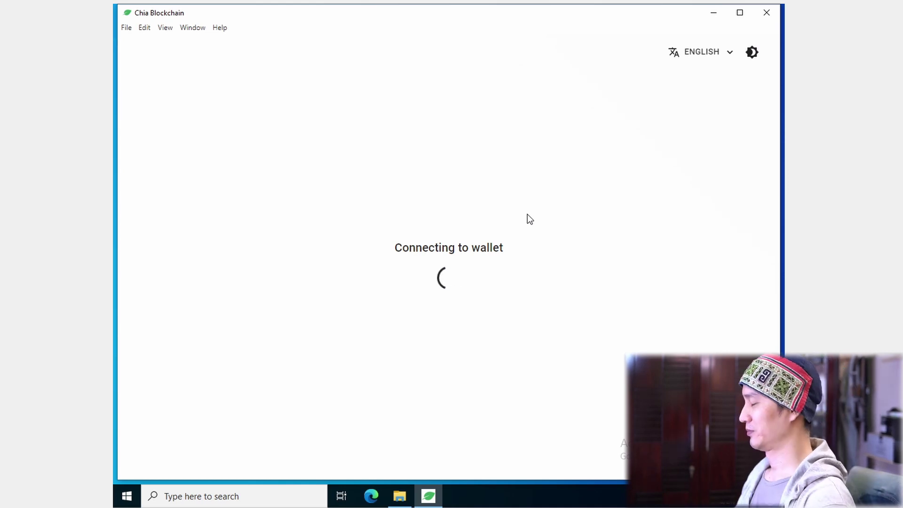
left_click(430, 232)
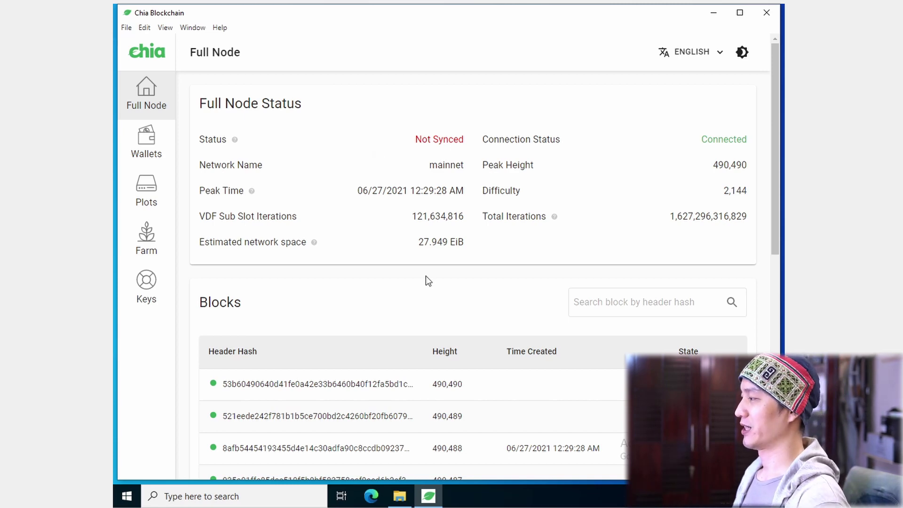
scroll(445, 332, "down", 8)
scroll(444, 332, "up", 6)
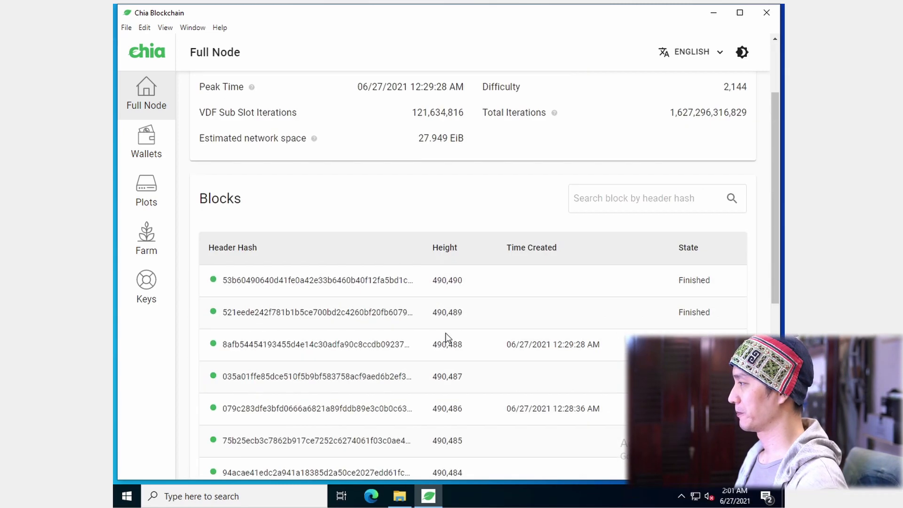
scroll(445, 333, "up", 2)
- Examine the Connections table on the Full Node page, including the MiB Up/Down data for each peer
scroll(445, 333, "down", 9)
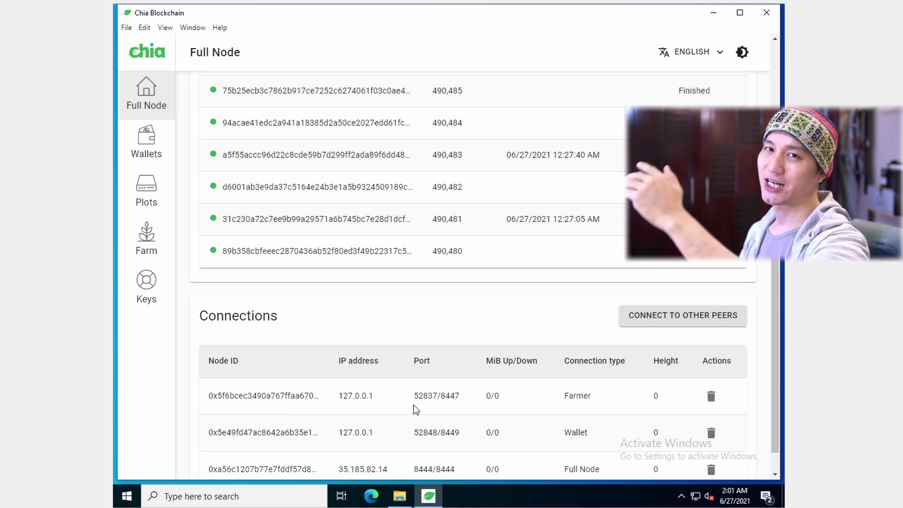
scroll(535, 404, "down", 1)
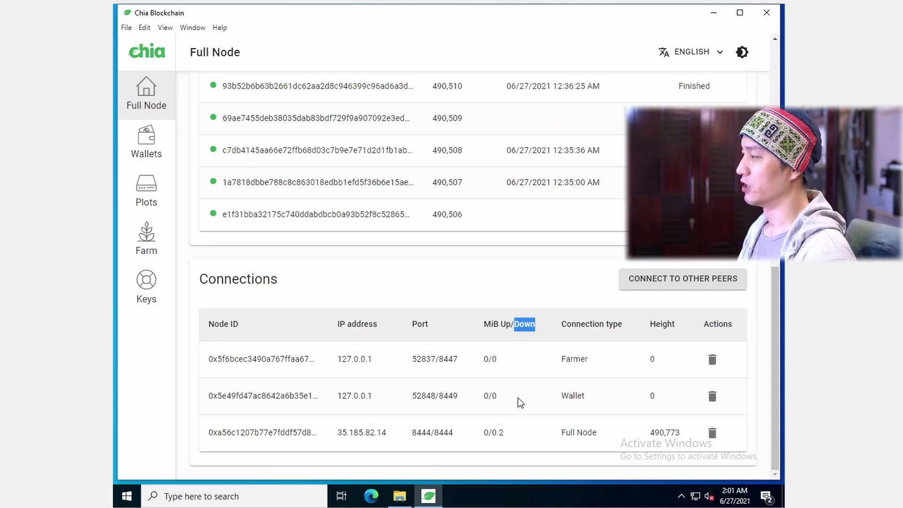
left_click(497, 321)
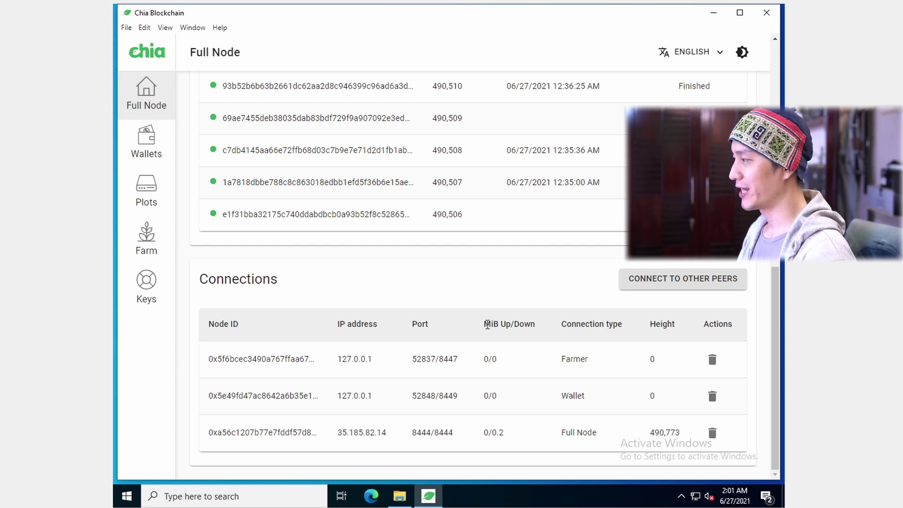
left_click(532, 386)
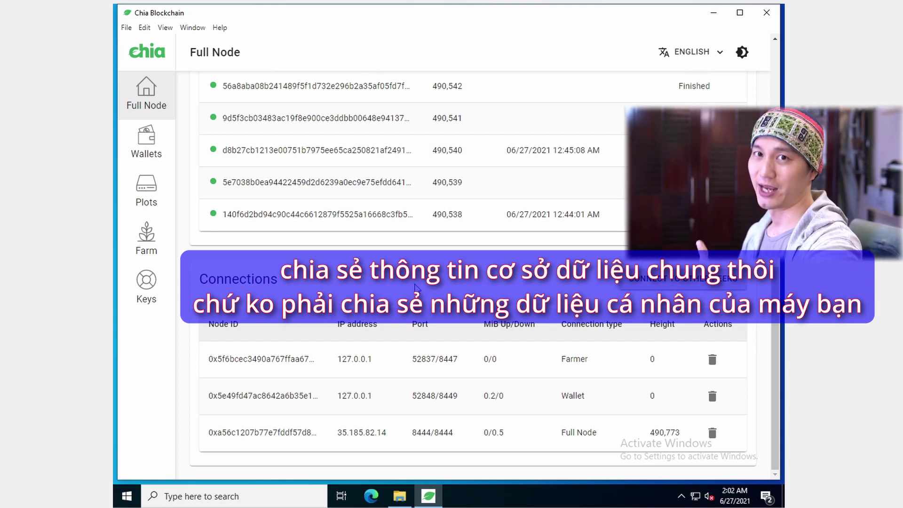
- Check the sync status in the Full Node Status section
scroll(423, 292, "up", 10)
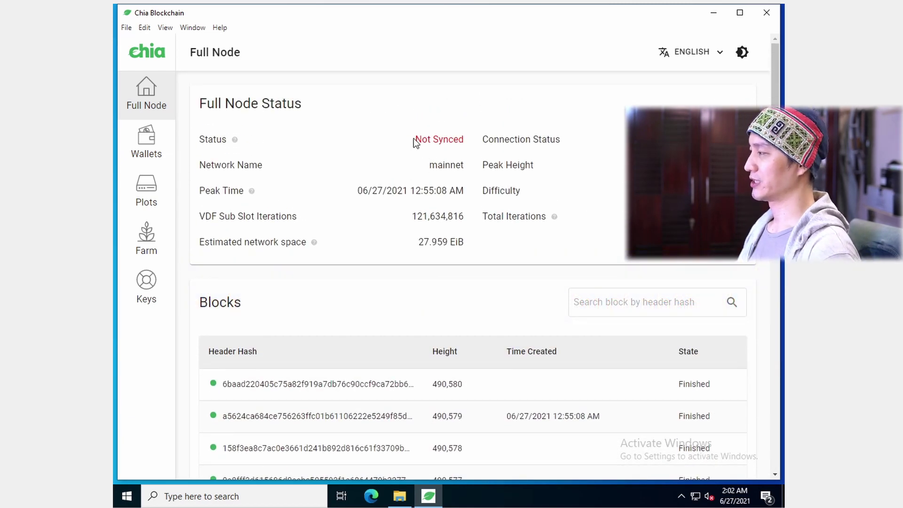
left_click_drag(414, 139, 460, 138)
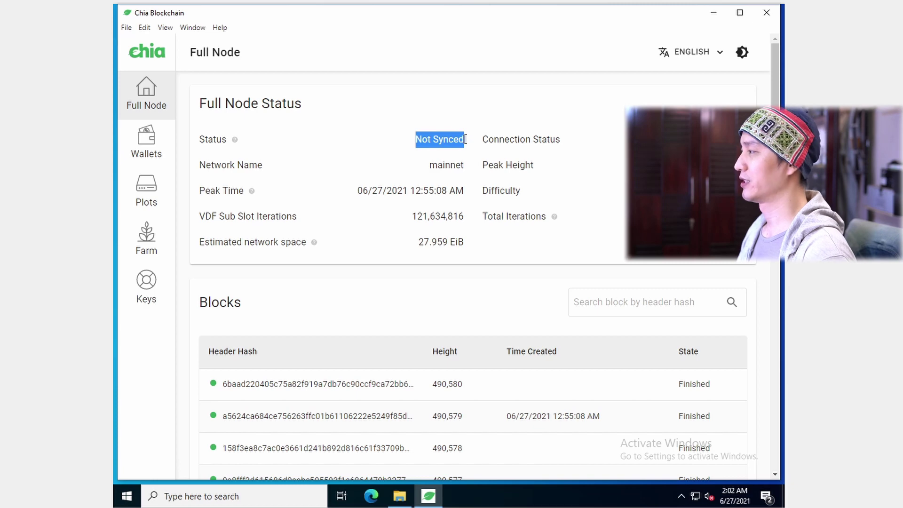
left_click(466, 140)
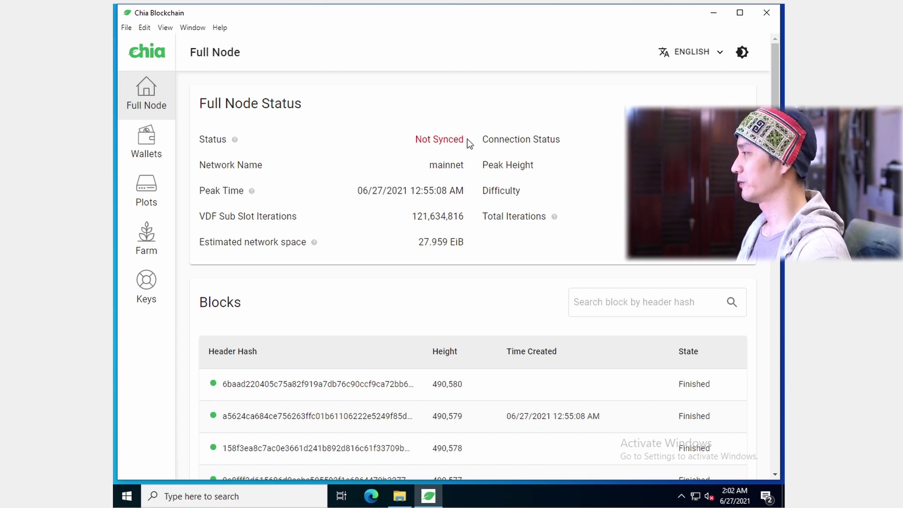
- Open the Connect to other peers dialog to view its IP address and port fields, and close it without connecting
scroll(495, 280, "down", 10)
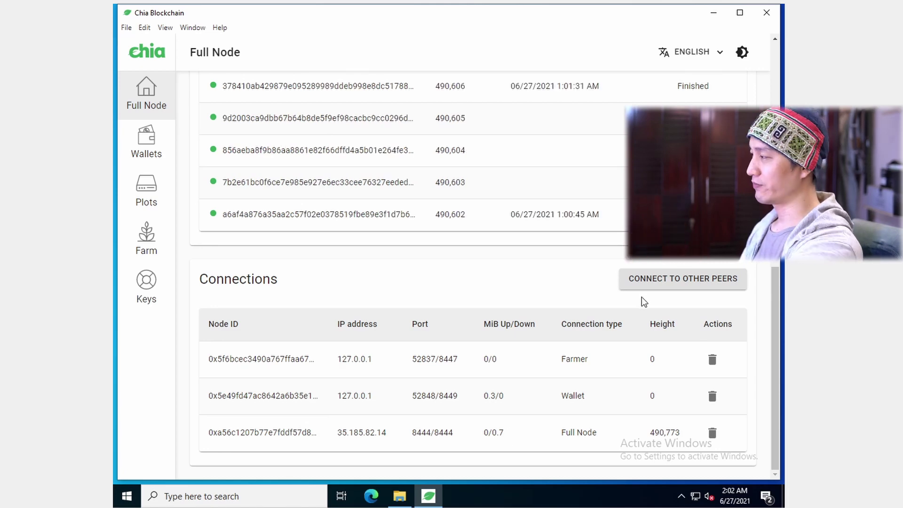
left_click(653, 282)
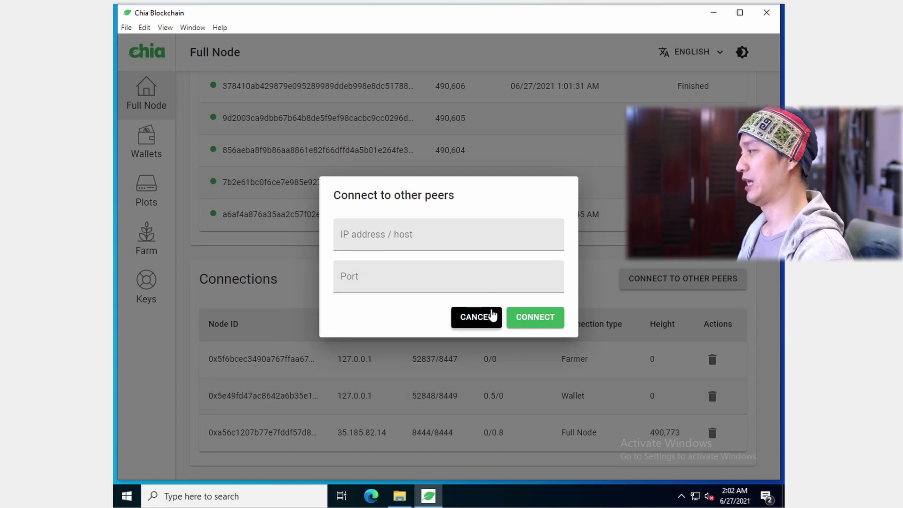
left_click(491, 314)
scroll(475, 321, "up", 10)
scroll(475, 320, "down", 10)
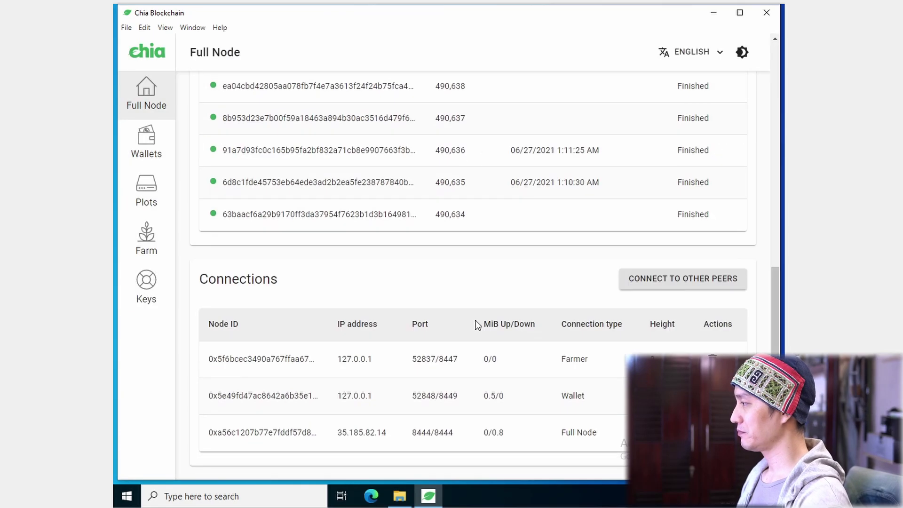
- Open the Wallets page and check the wallet's sync status and block height
scroll(212, 268, "up", 10)
left_click(151, 151)
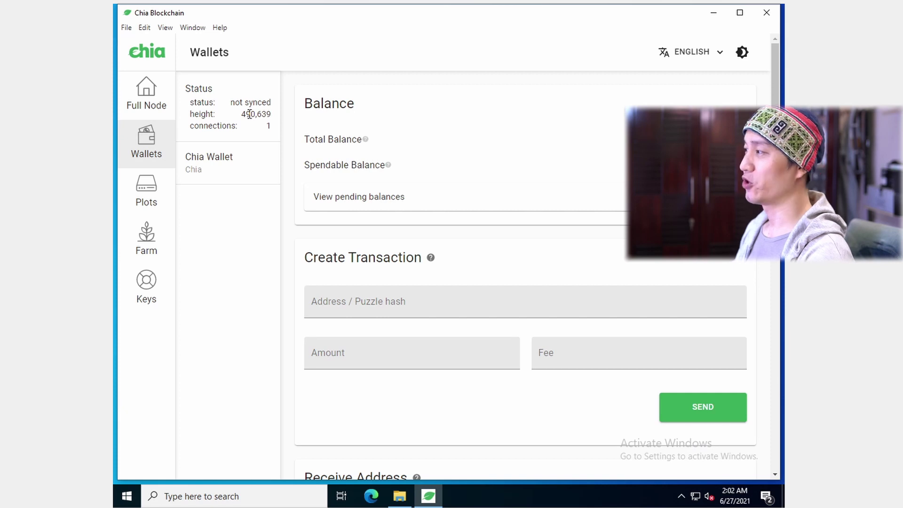
double_click(247, 114)
left_click(253, 132)
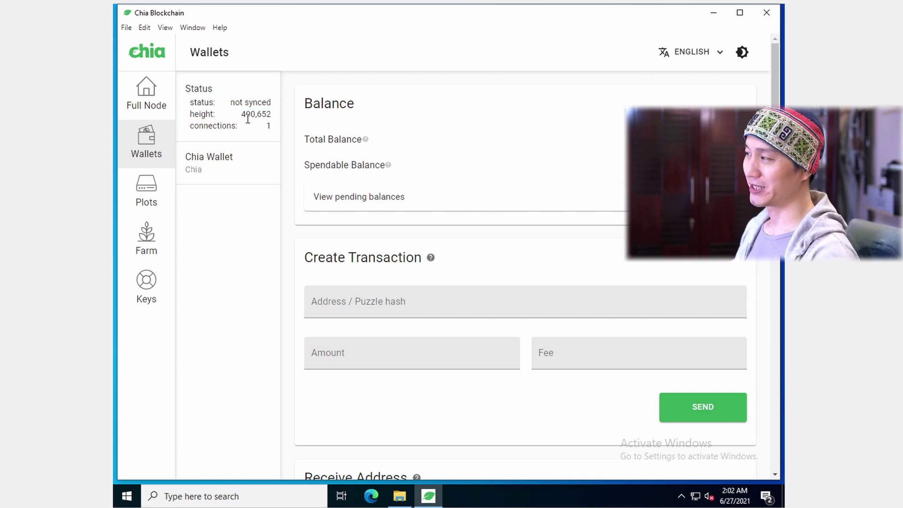
double_click(251, 114)
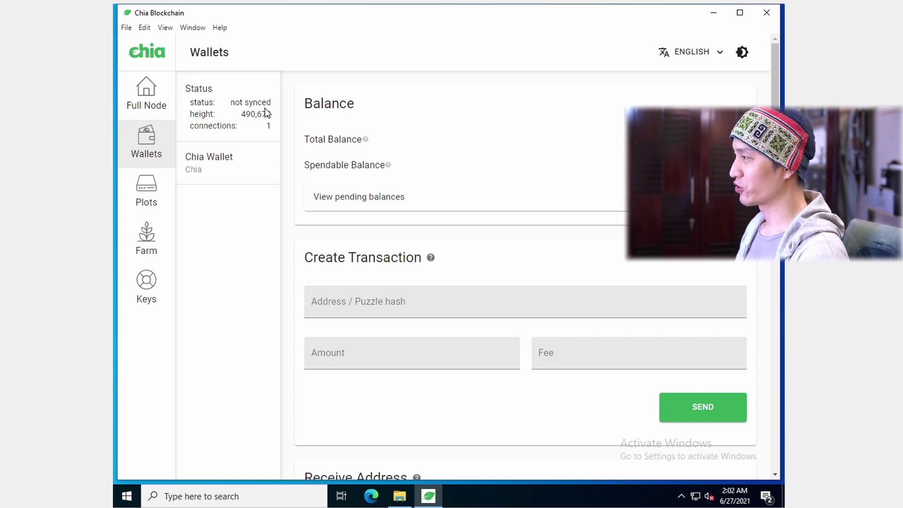
- Return to the Full Node page and monitor its peak height, connections and sync status
left_click(148, 102)
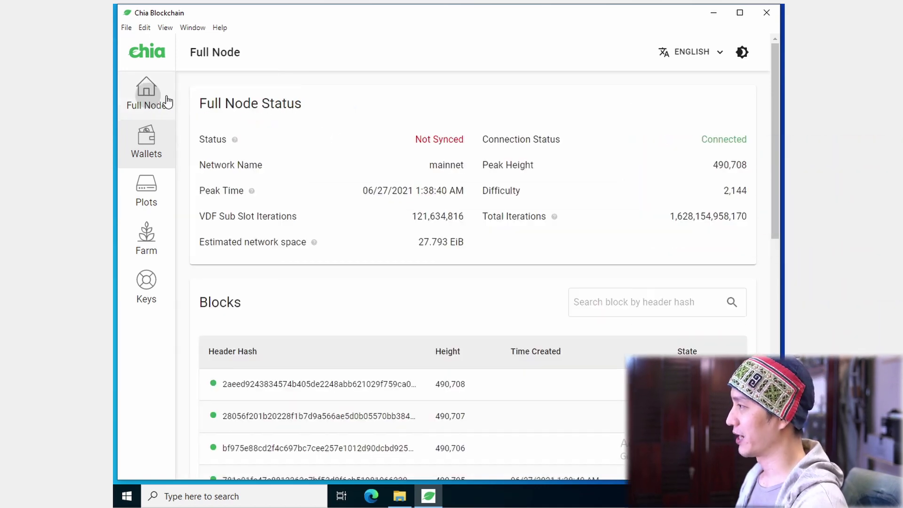
double_click(720, 164)
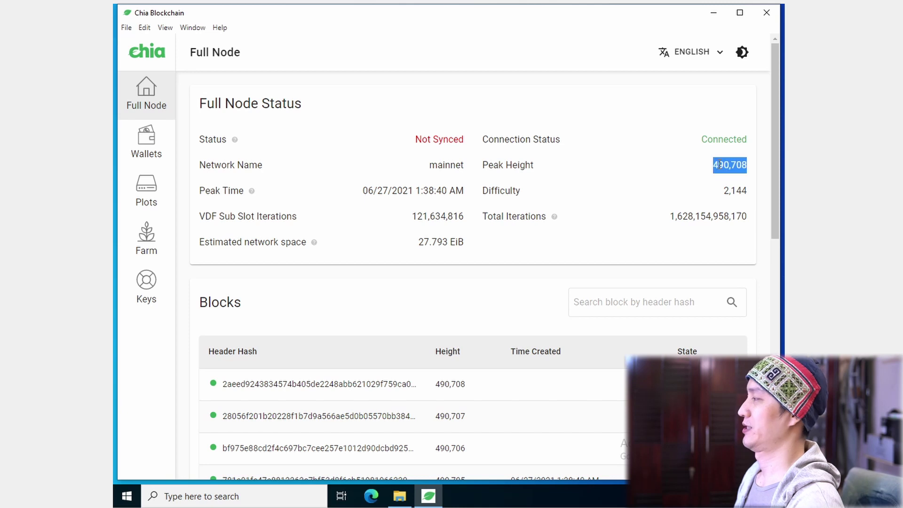
left_click(618, 170)
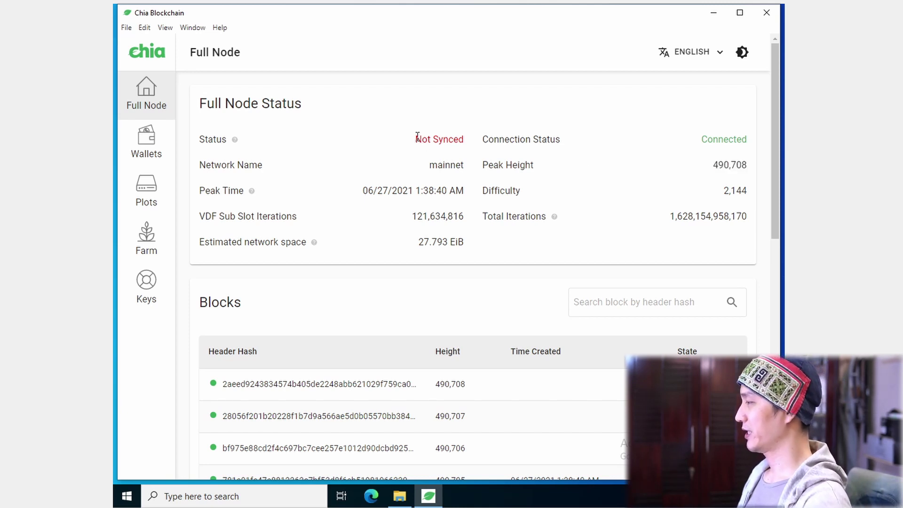
mouse_move(235, 141)
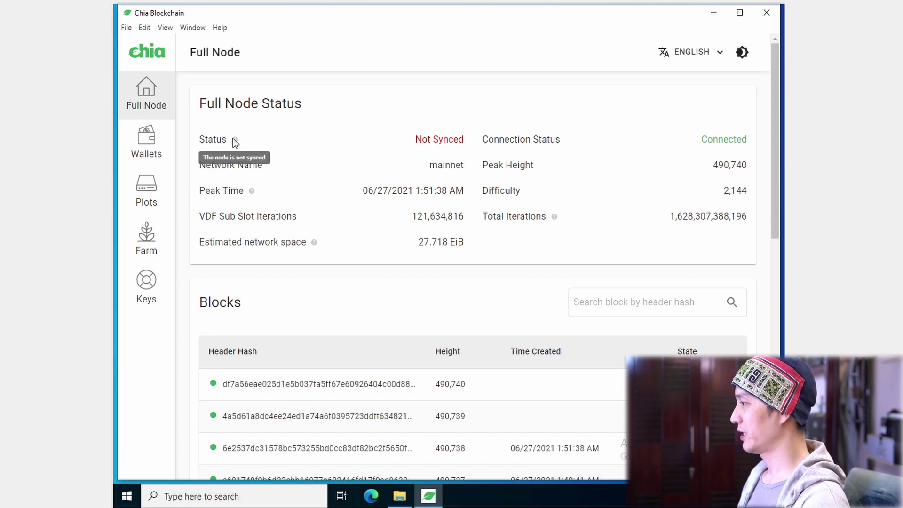
scroll(375, 188, "down", 10)
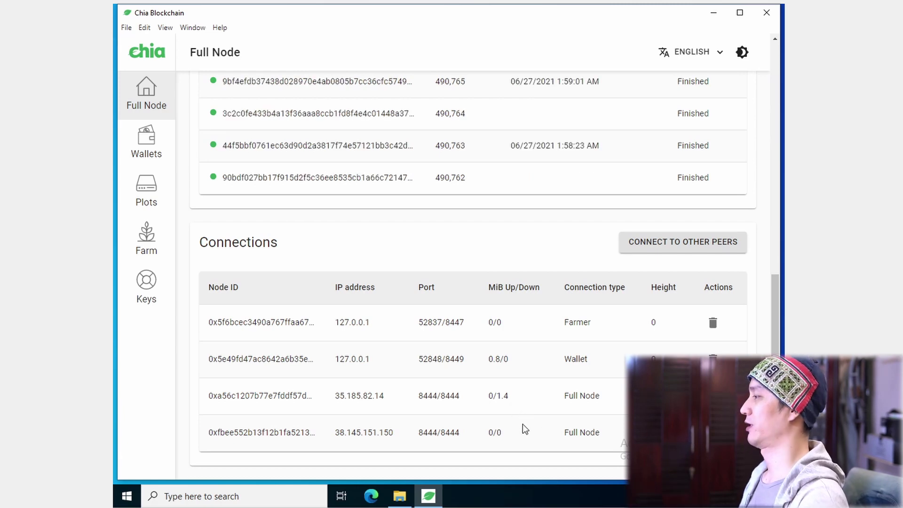
scroll(522, 424, "up", 10)
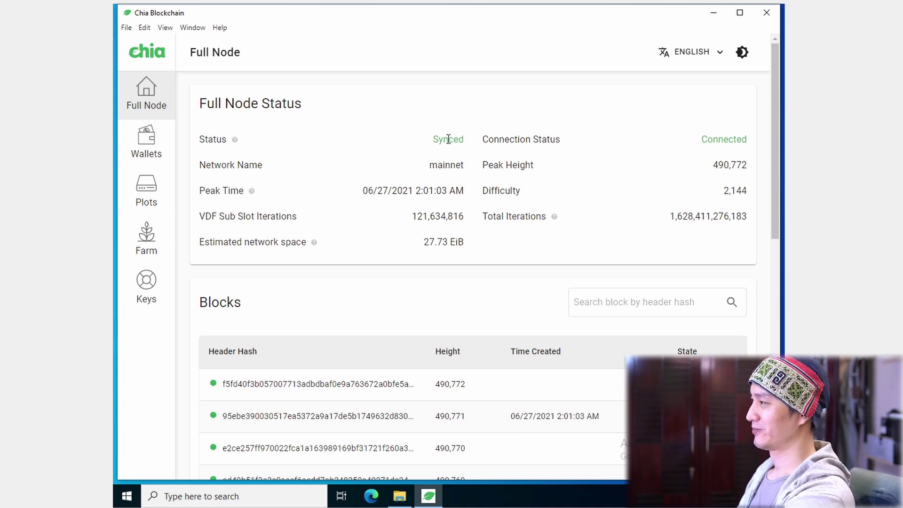
- Compare the sync status and block height on the Wallets page with those on the Full Node page
left_click(147, 140)
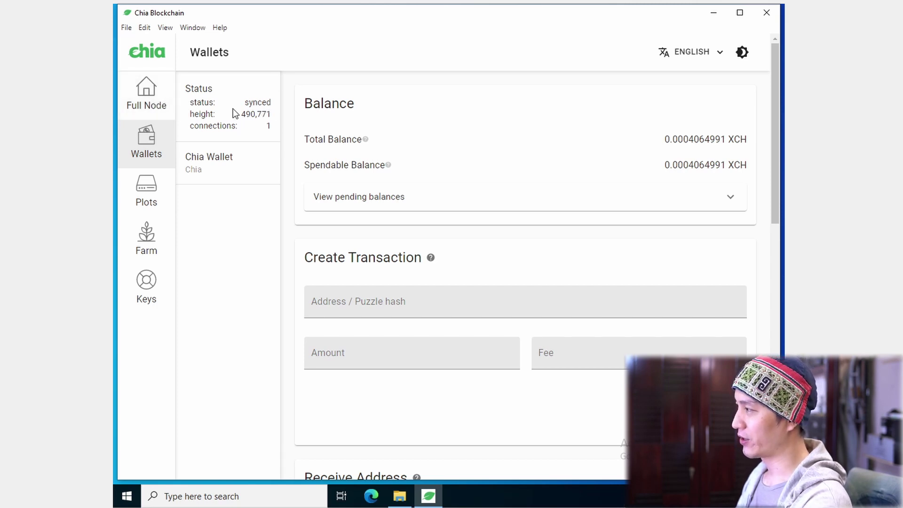
left_click(146, 94)
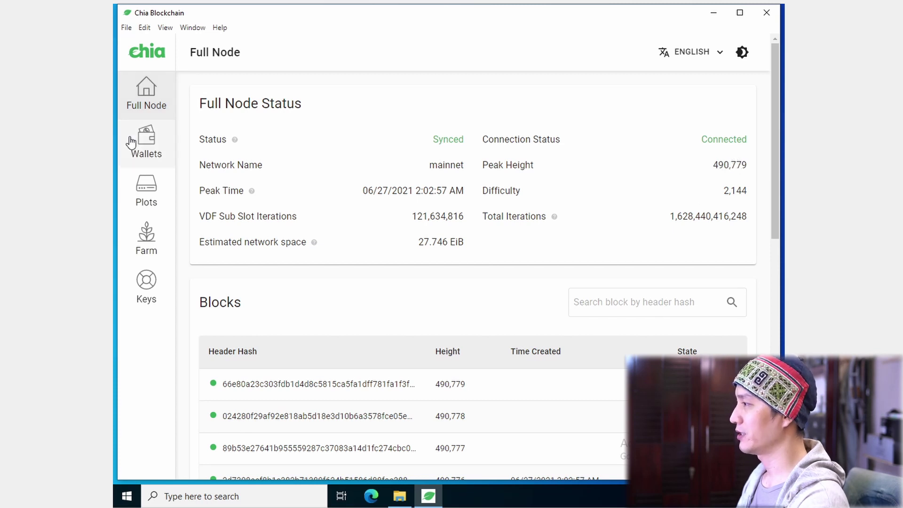
left_click(145, 147)
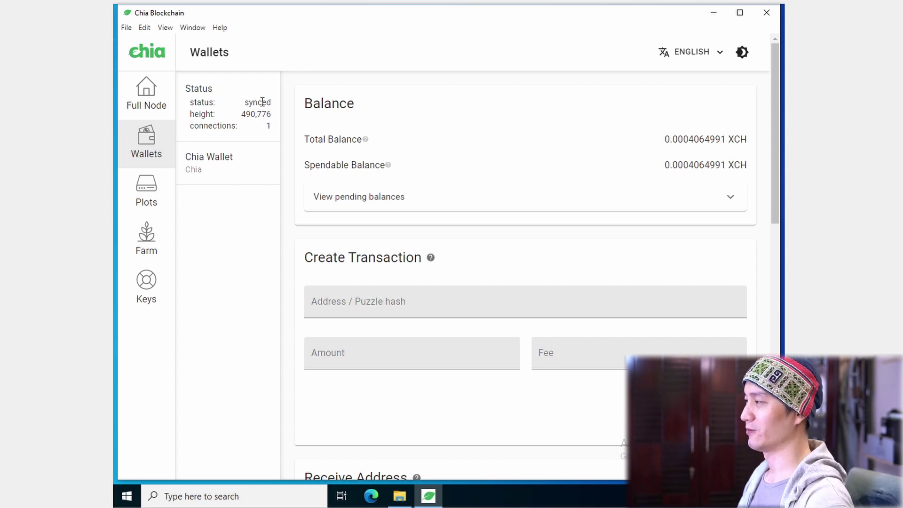
left_click(146, 96)
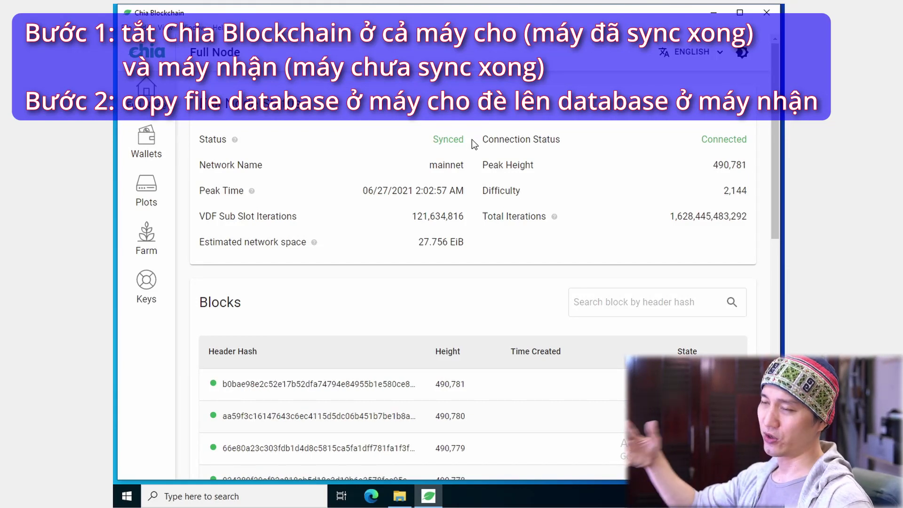
- Switch to File Explorer and examine the synced database files in the db and wallet\db folders of C:\mainnet
left_click(399, 498)
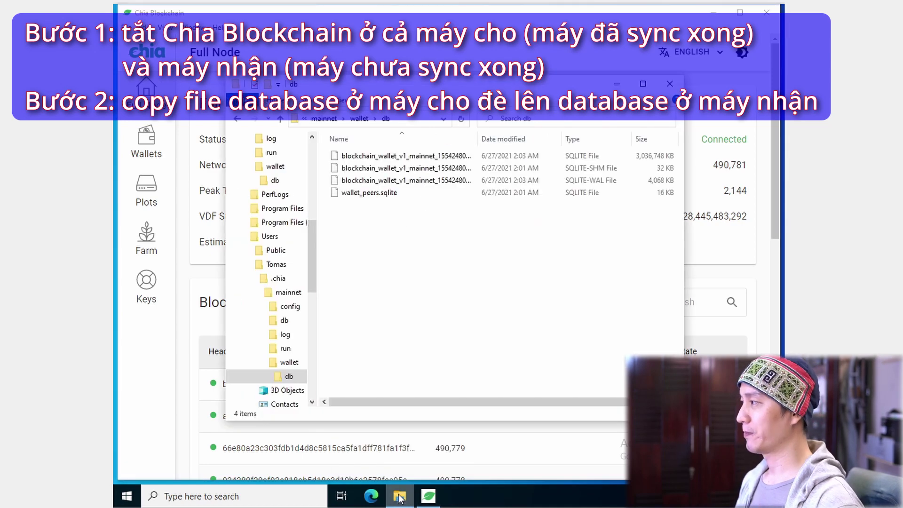
scroll(282, 258, "up", 2)
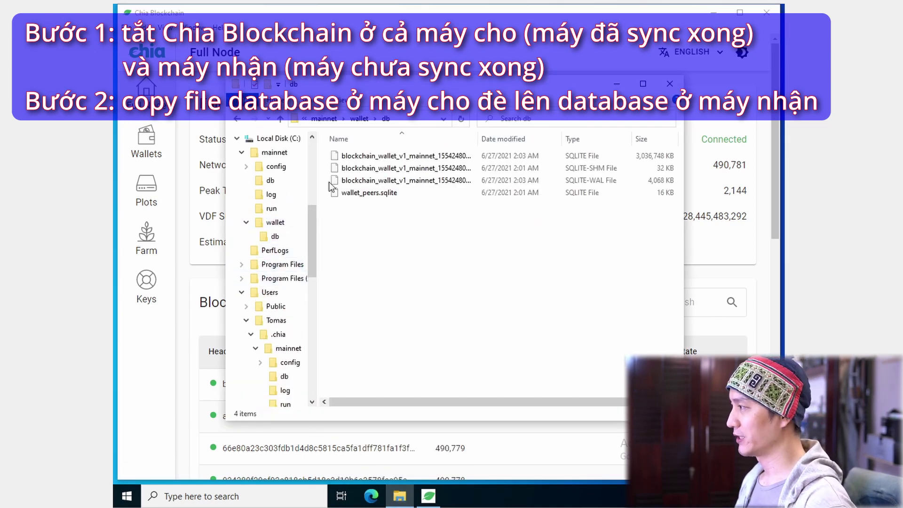
left_click(277, 181)
left_click_drag(452, 195, 395, 239)
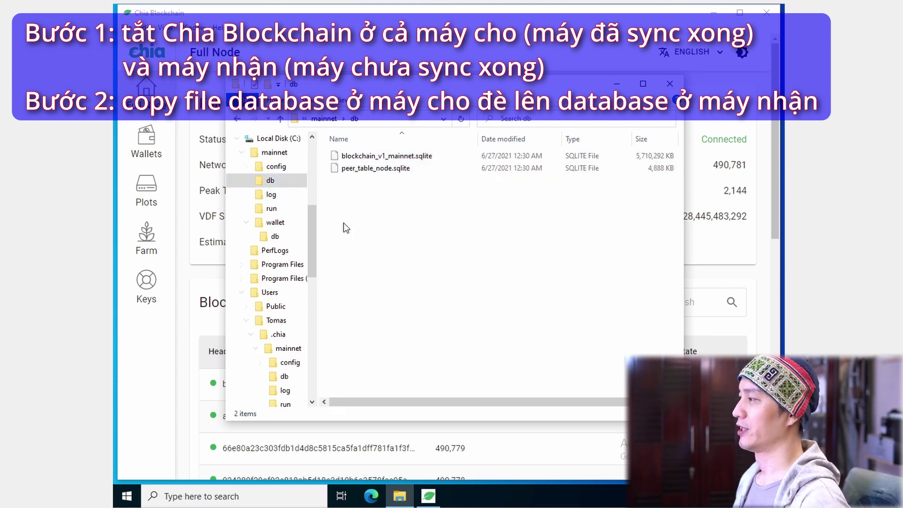
left_click(275, 221)
left_click(275, 236)
left_click_drag(467, 236, 394, 227)
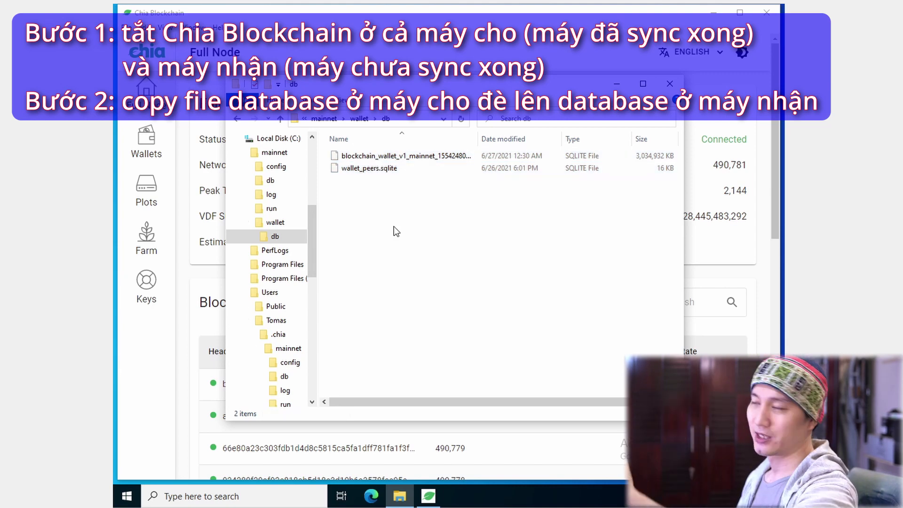
- Open the db folder under the user profile's .chia\mainnet folder to examine the node database files in use
scroll(283, 291, "down", 2)
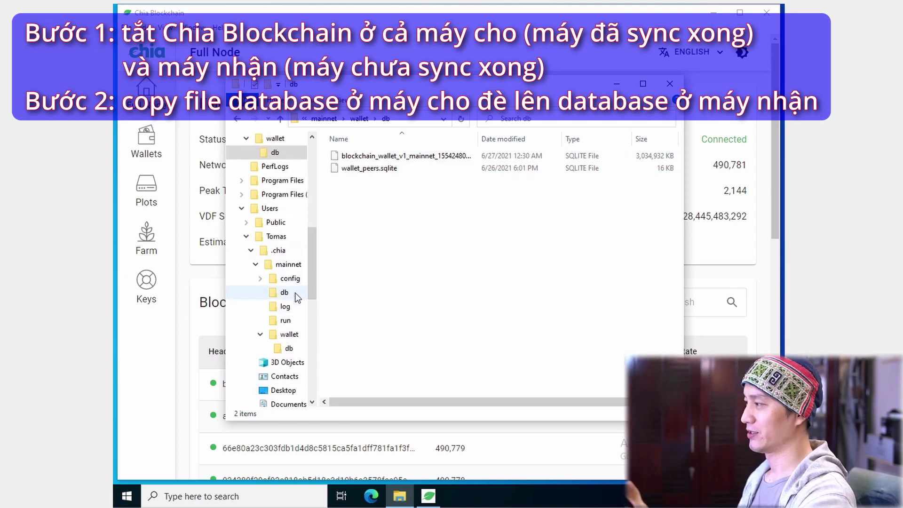
left_click(284, 293)
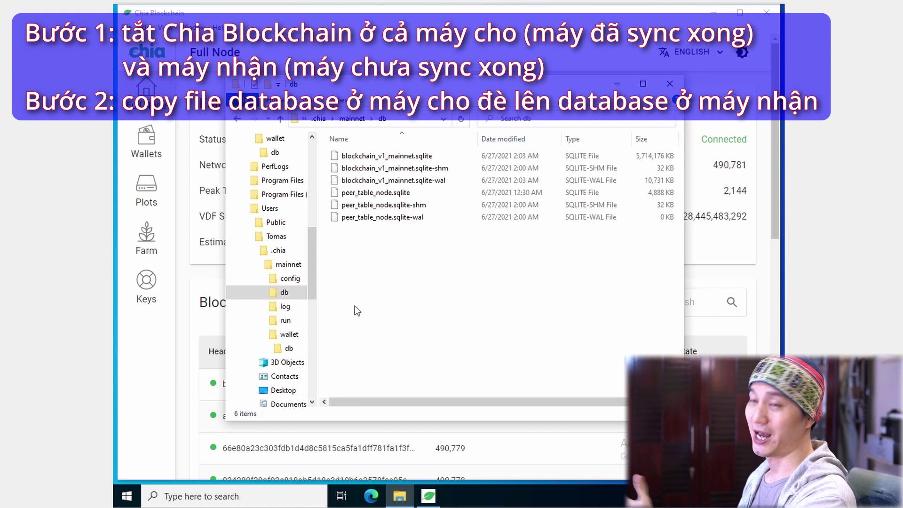